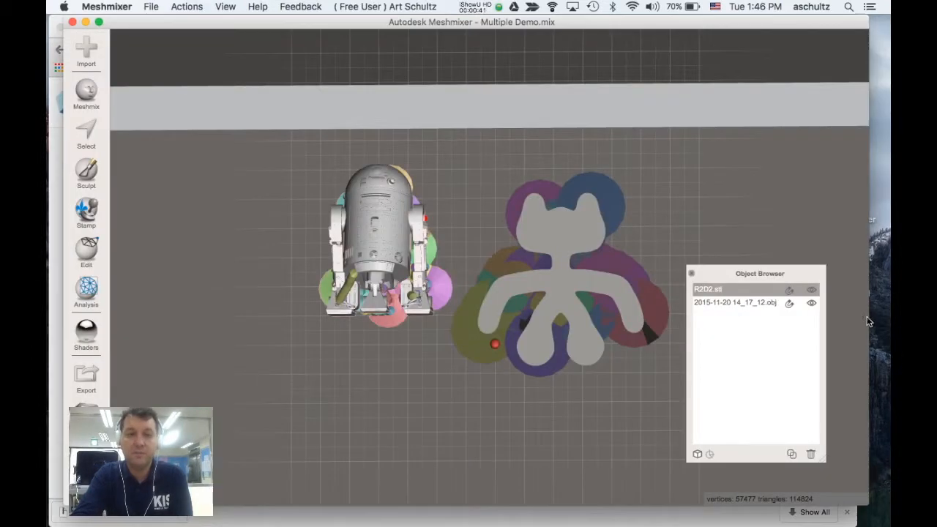
left_click(868, 320)
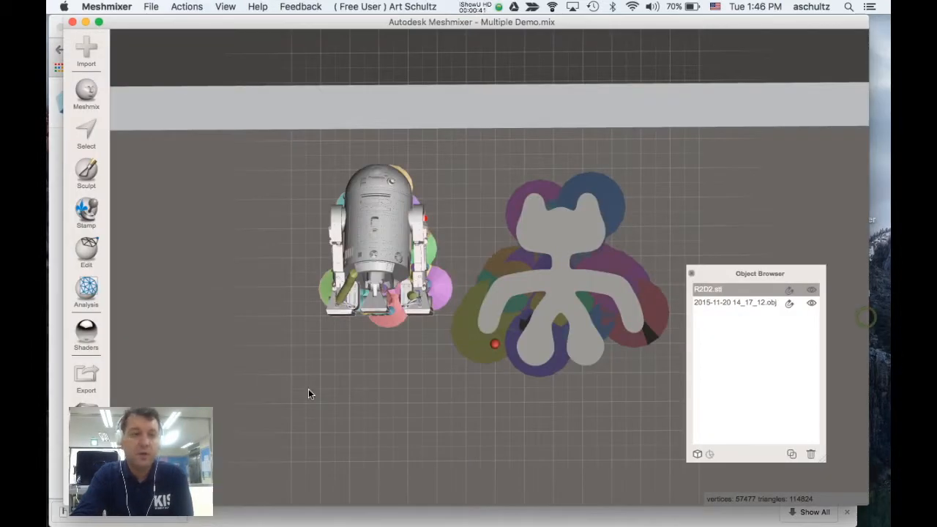
left_click(106, 7)
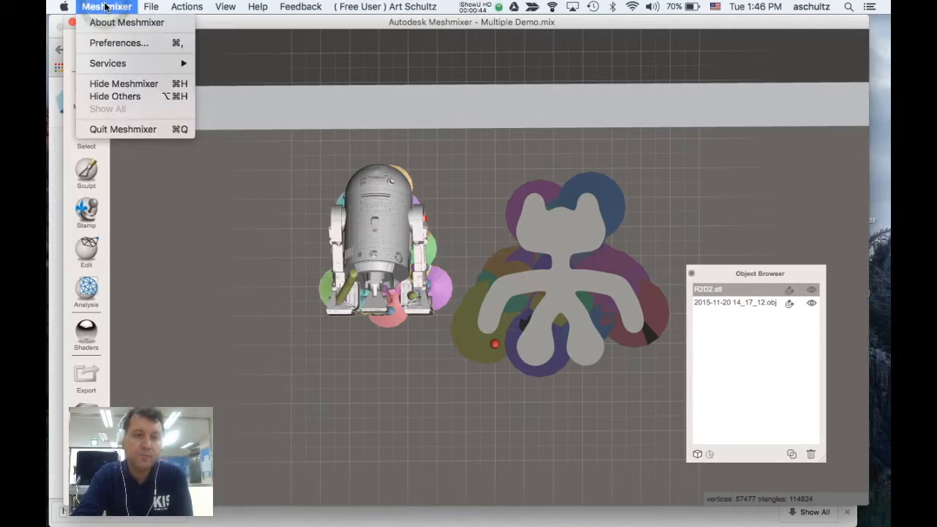
left_click(106, 7)
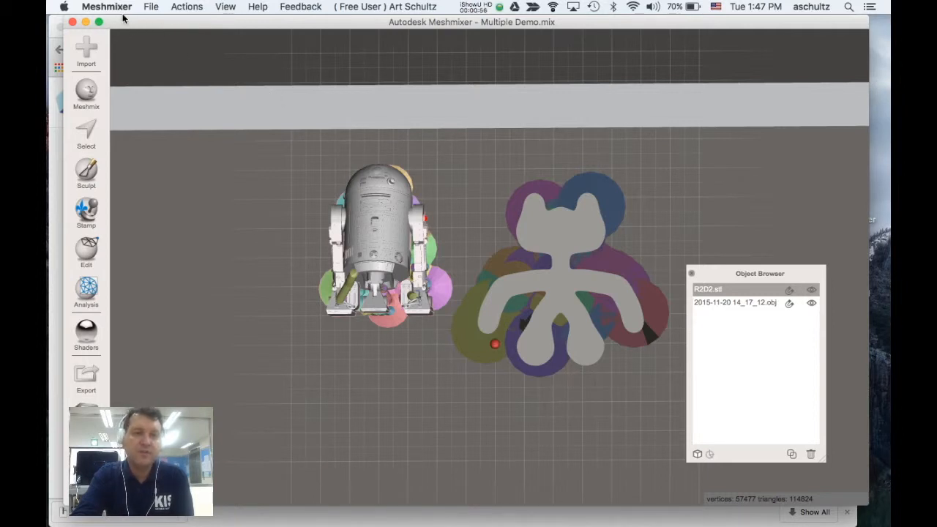
Start from an empty scene and import R2D2.stl from the r2d2 folder inside the Desktop's 3D printing folder
left_click(150, 8)
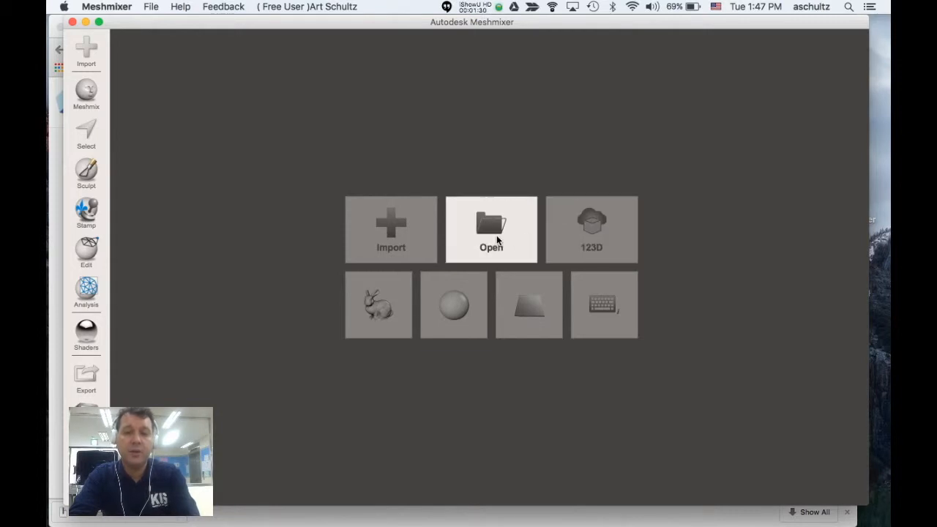
left_click(403, 233)
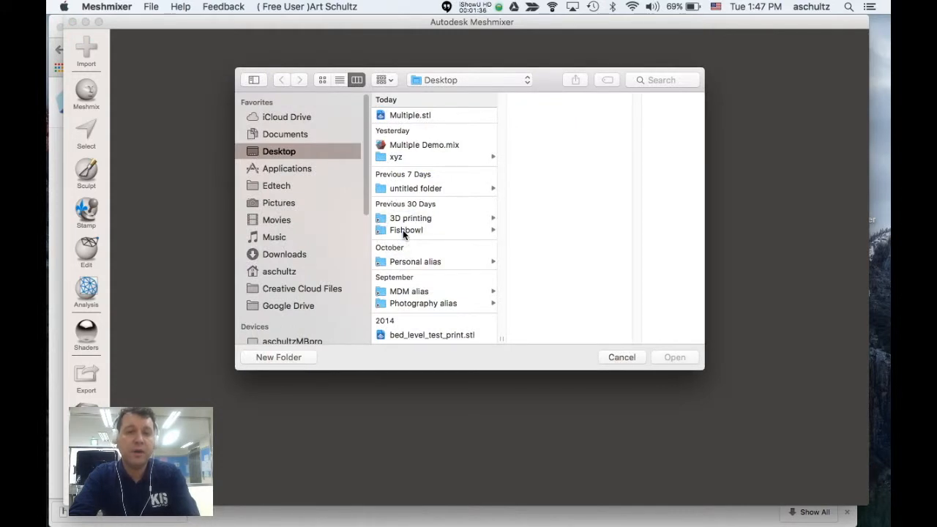
left_click(413, 221)
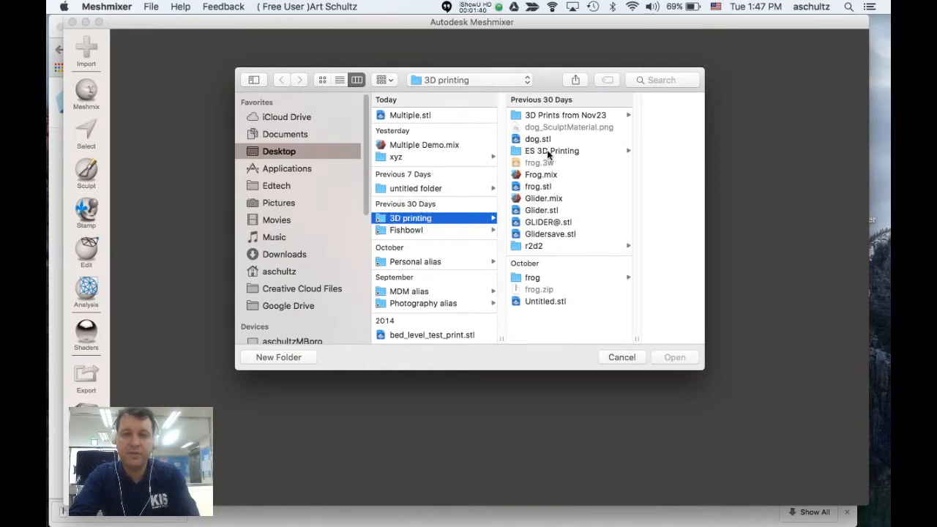
left_click(536, 247)
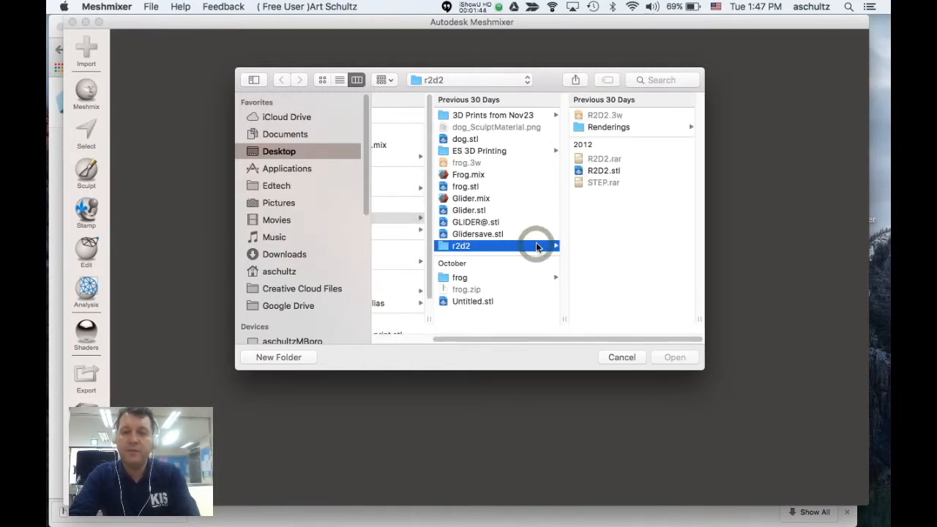
left_click(590, 170)
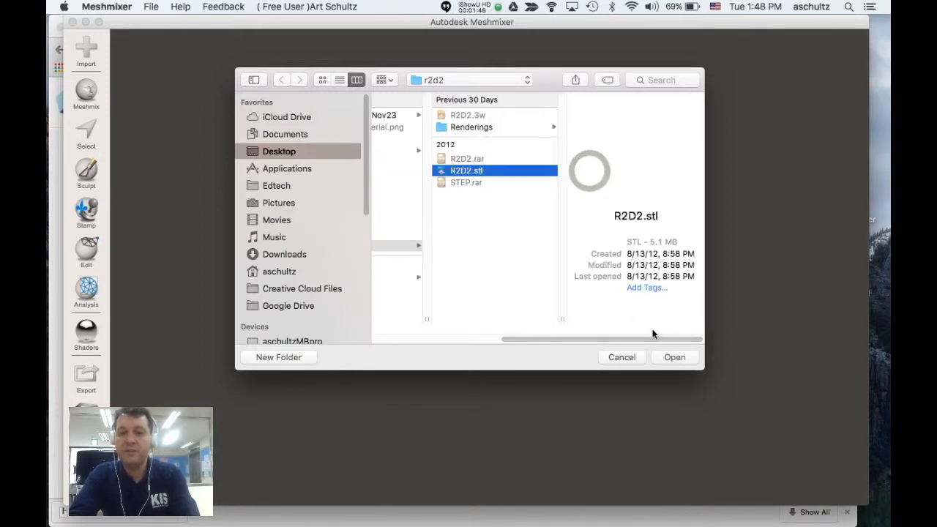
left_click(669, 356)
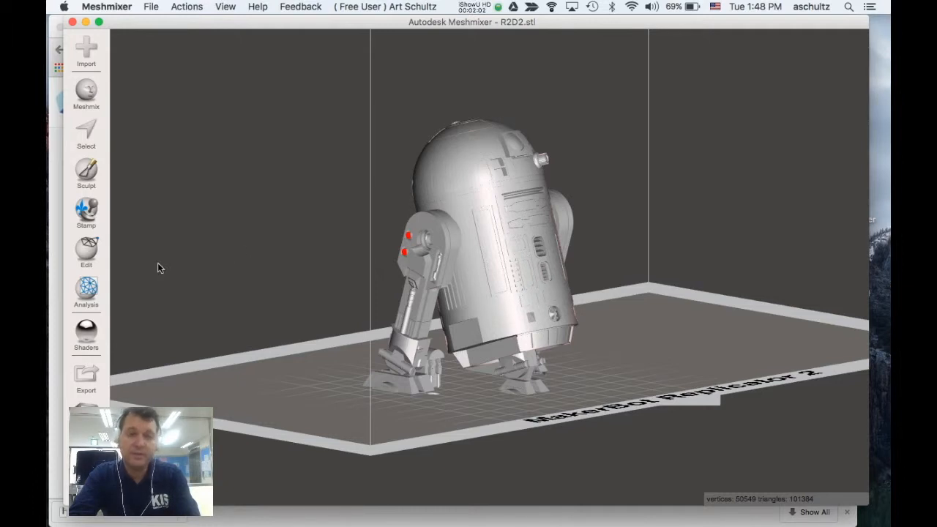
Show the object browser and align the R2D2 model's base point to the world origin with Y up
left_click(226, 6)
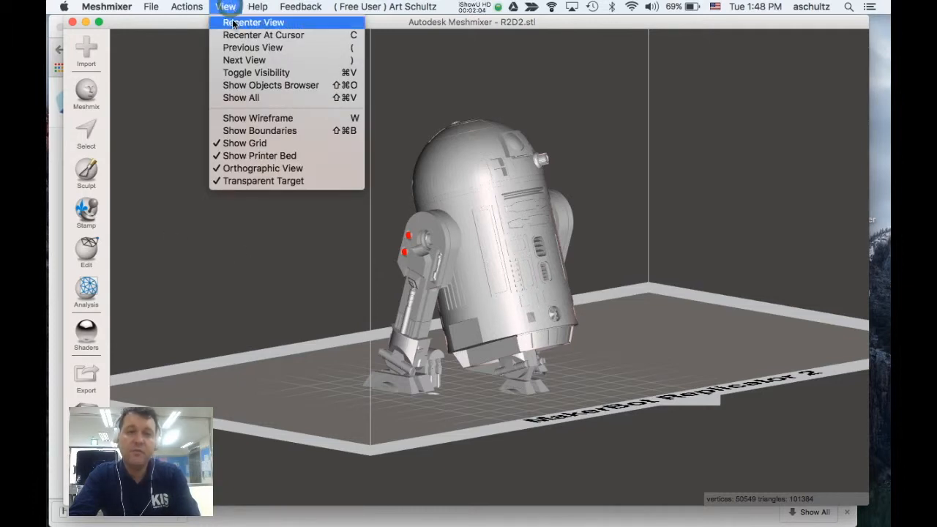
left_click(241, 85)
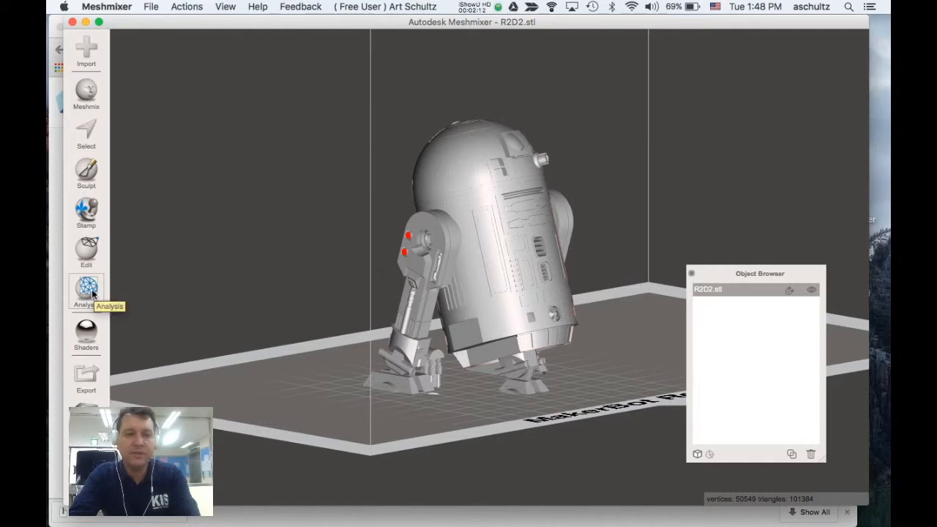
mouse_move(83, 247)
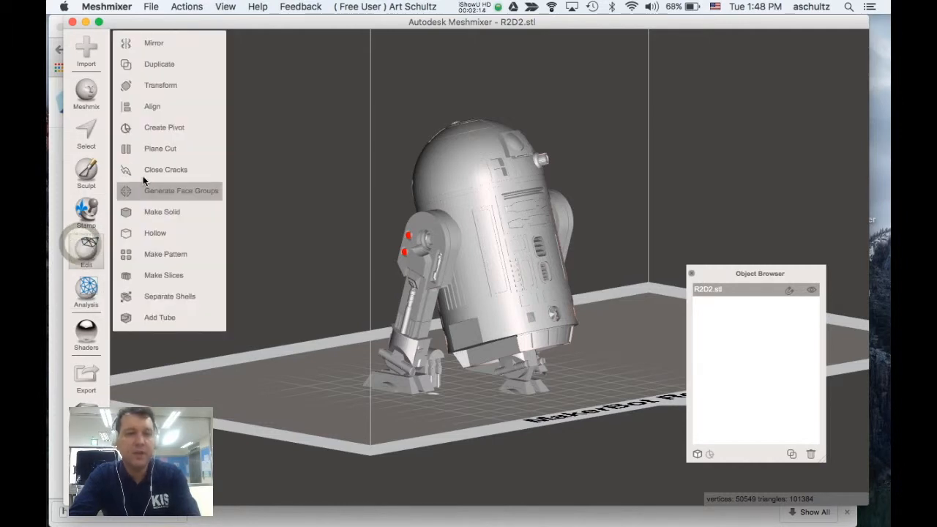
left_click(146, 109)
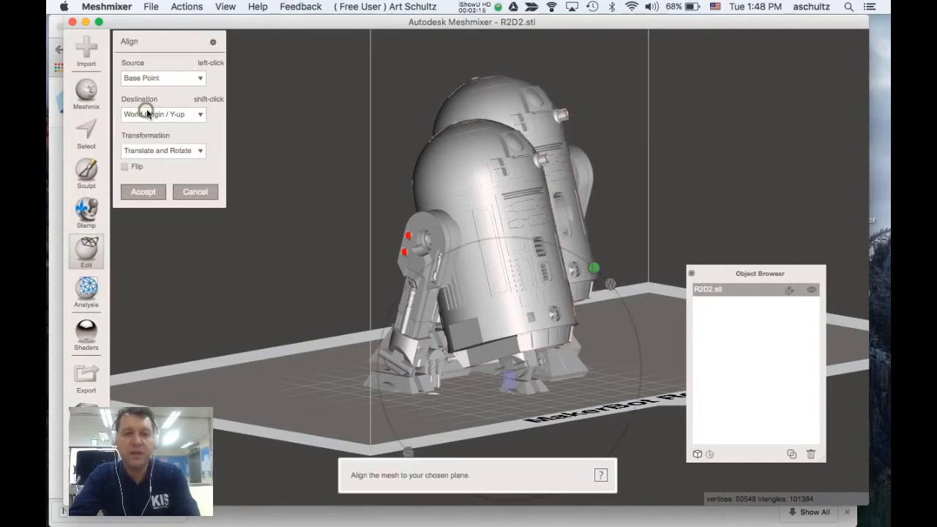
left_click(143, 191)
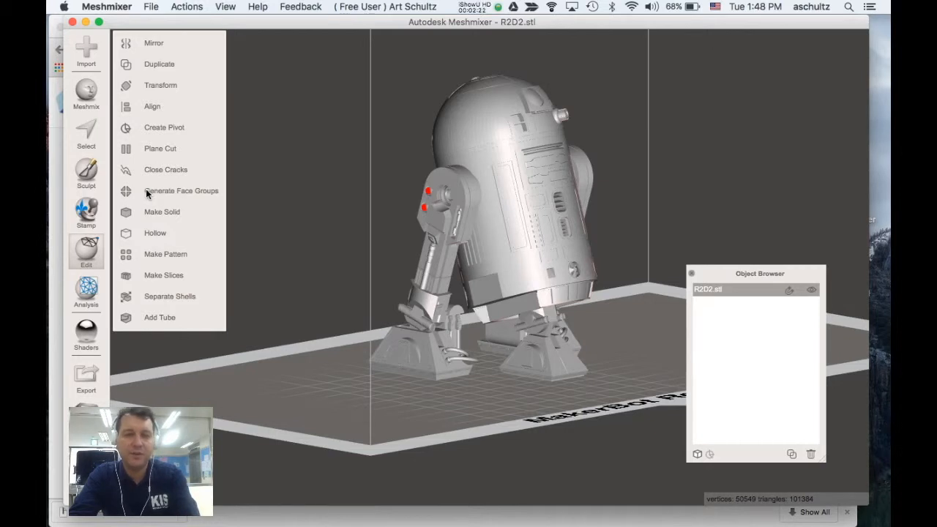
Scale the R2D2 model uniformly to 0.5 and move it down about 17 mm onto the print bed
left_click(151, 85)
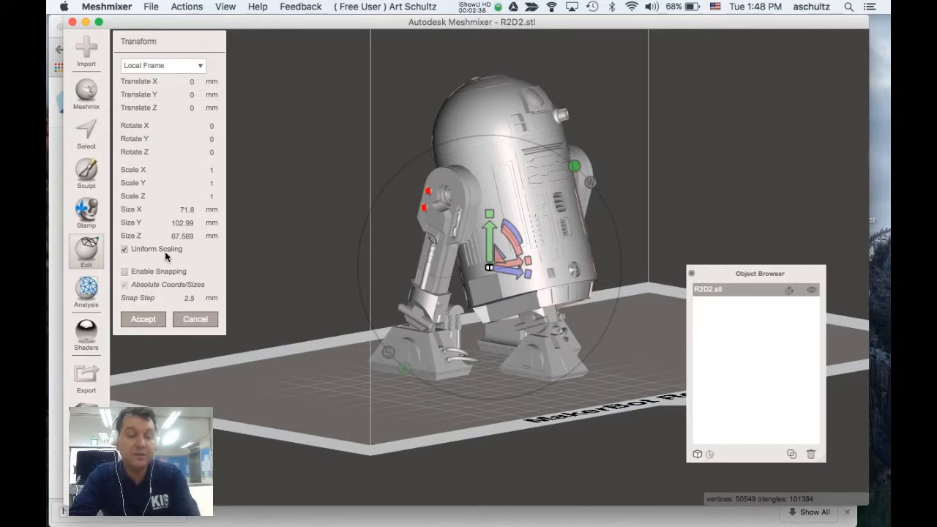
left_click(208, 170)
left_click(209, 169)
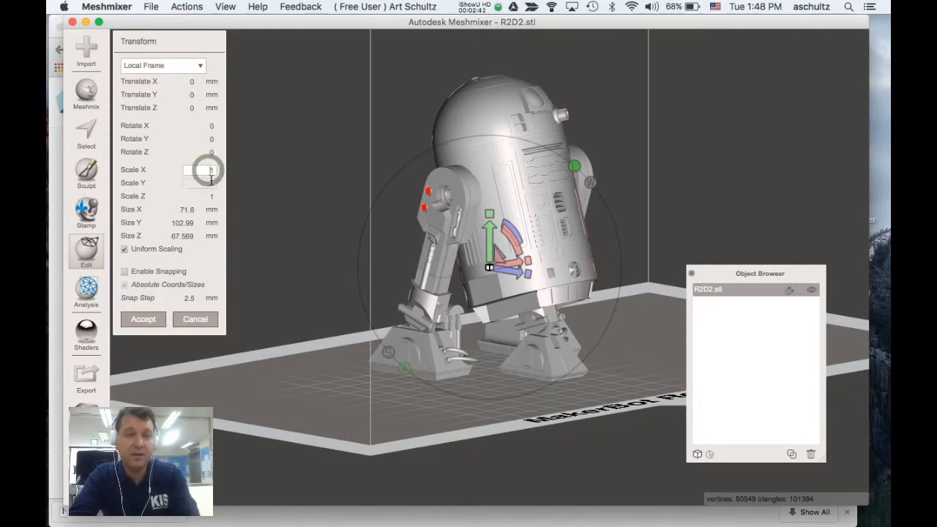
left_click_drag(215, 173, 211, 172)
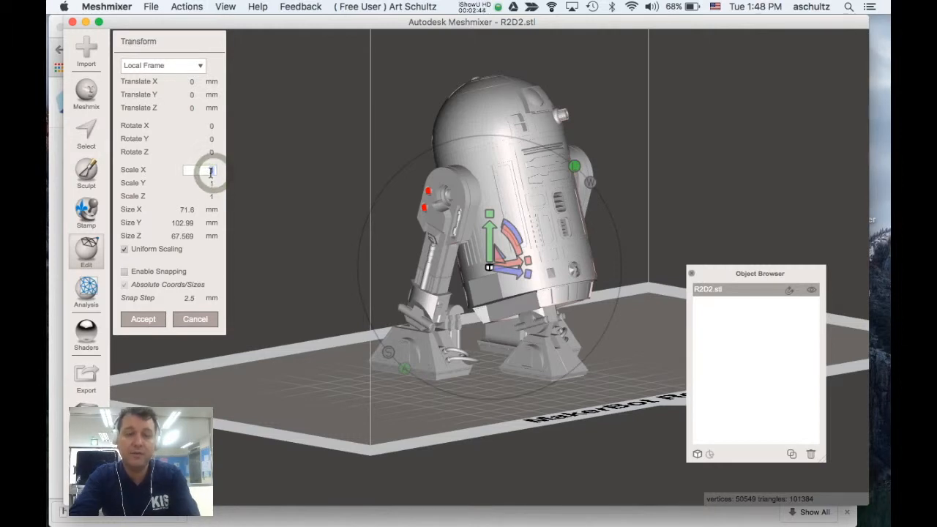
key("BackSpace")
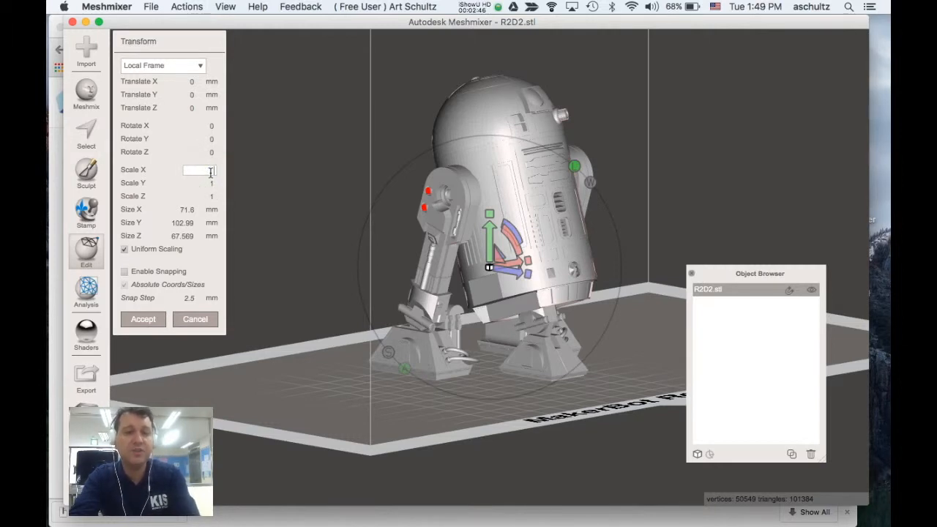
type(".5")
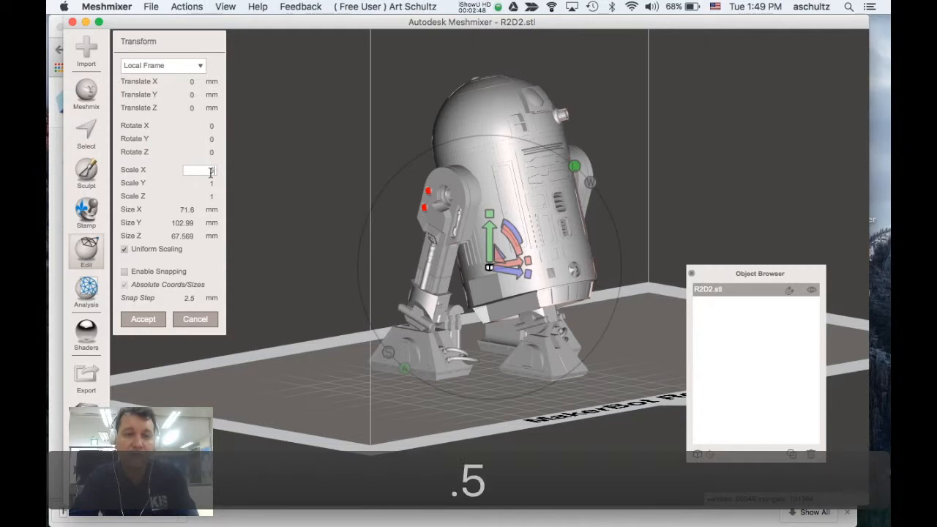
left_click(140, 322)
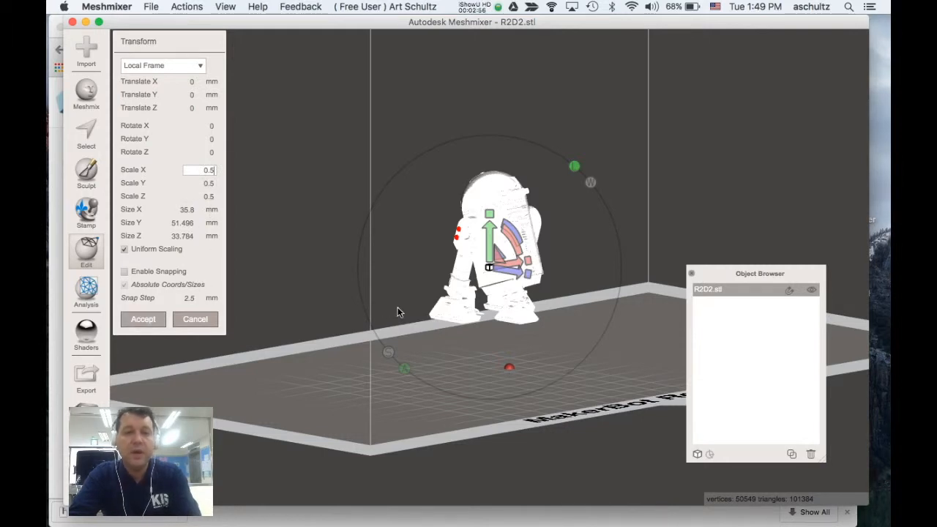
left_click_drag(489, 235, 489, 281)
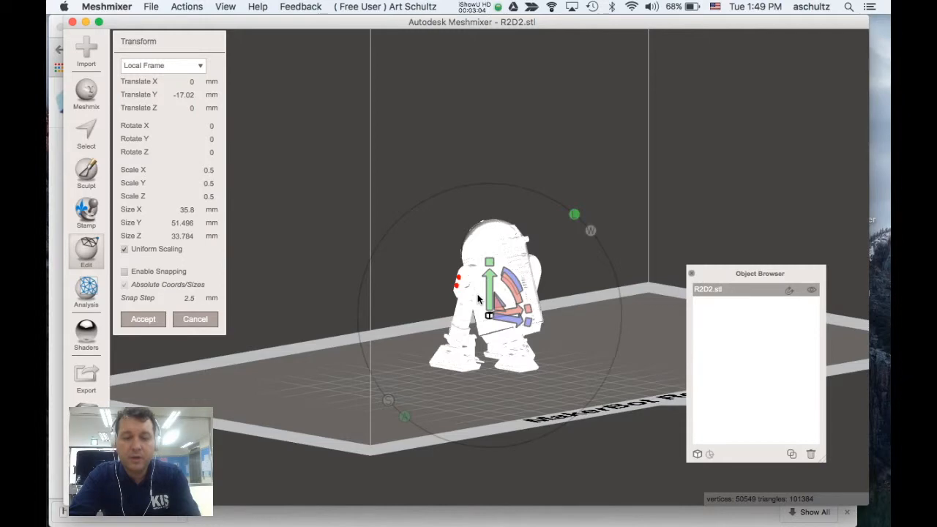
Rotate the R2D2 model about -92° around X, raise it about 2 mm above the bed, and accept the transform
right_click_drag(527, 329, 548, 356)
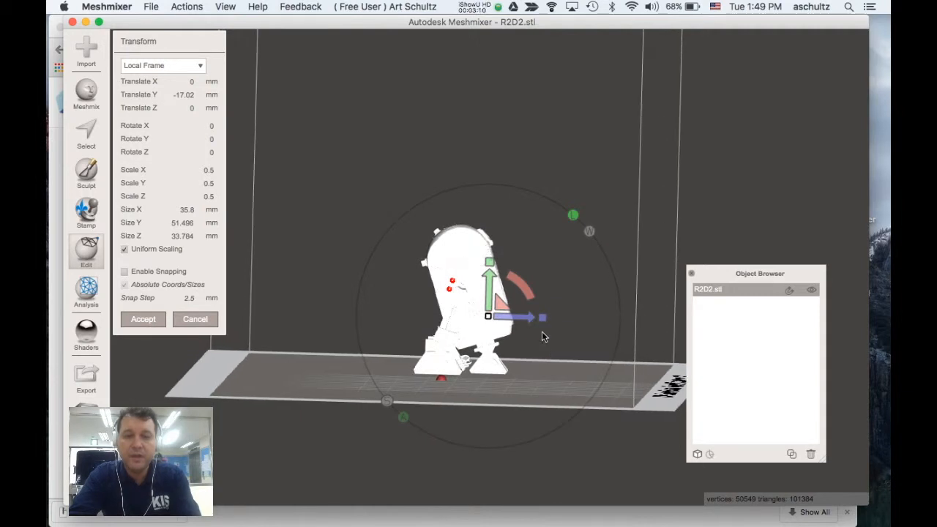
left_click_drag(522, 291, 450, 276)
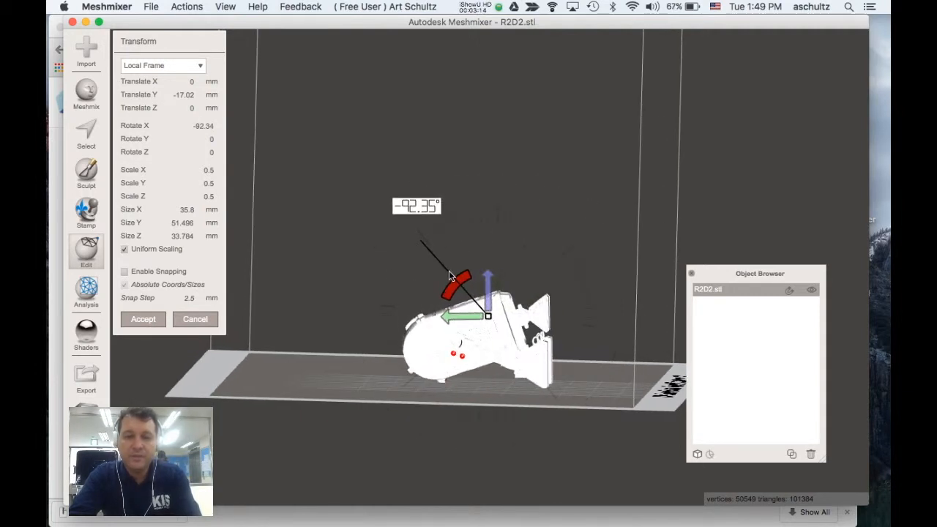
left_click_drag(450, 277, 450, 276)
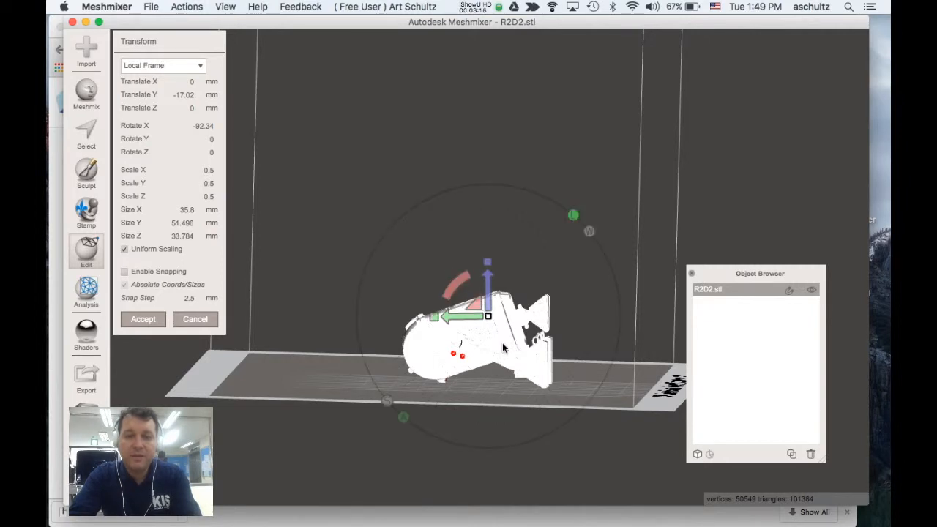
left_click_drag(488, 301, 486, 300)
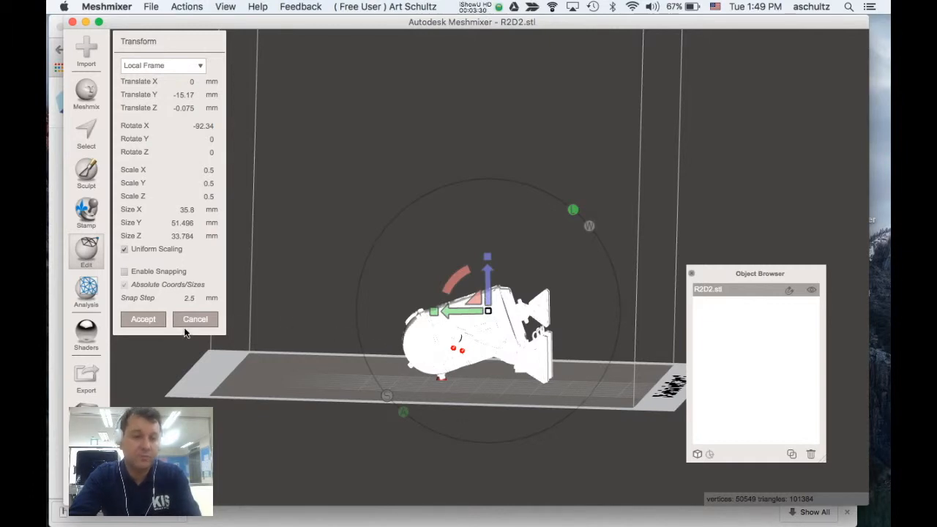
left_click(143, 322)
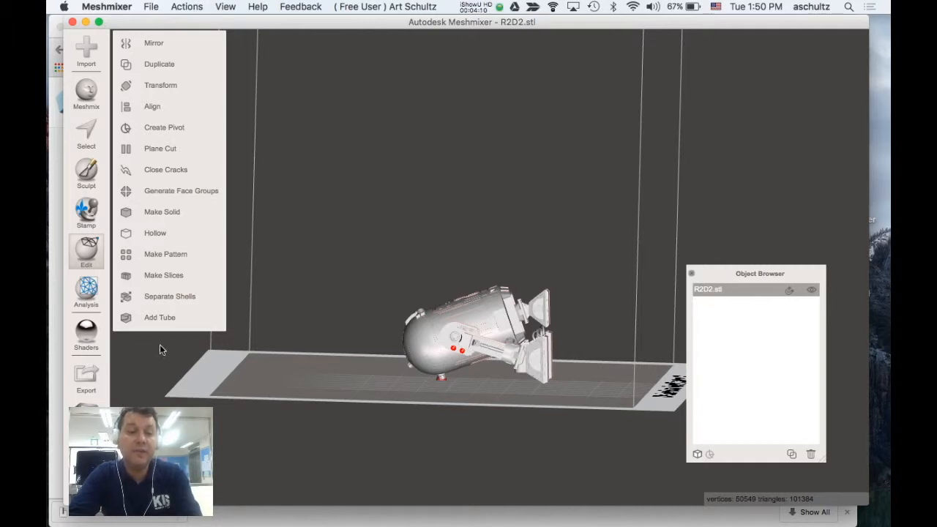
Run the Overhangs analysis on the R2D2 model and set the support base diameter to about 19.7 mm
left_click(89, 289)
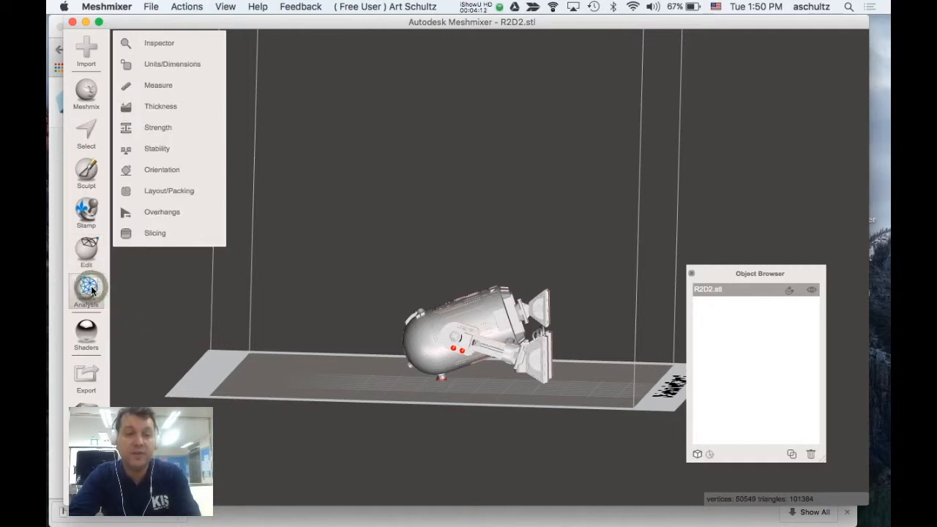
left_click(157, 212)
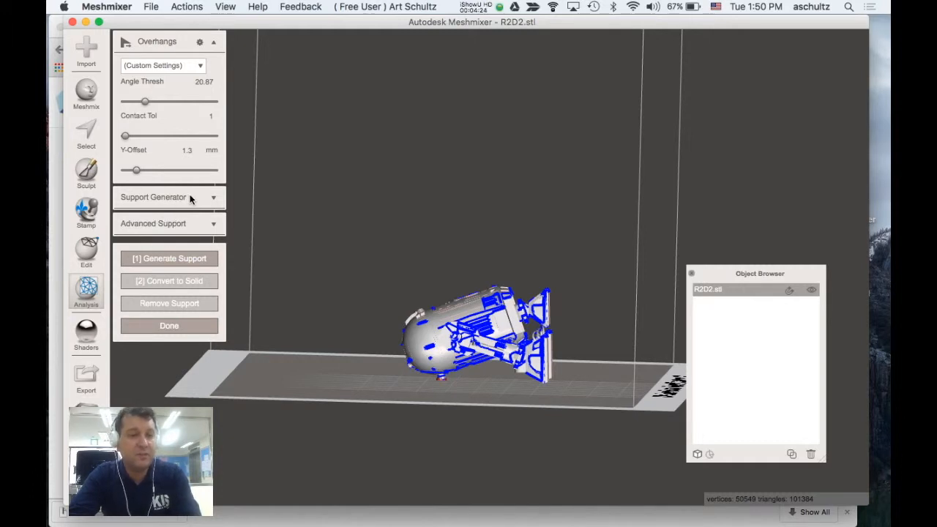
left_click(211, 197)
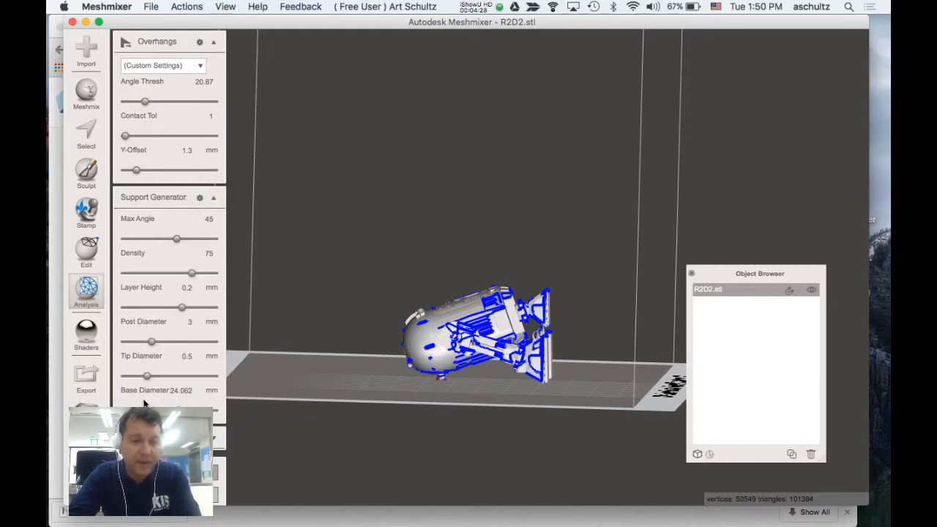
left_click_drag(179, 410, 168, 410)
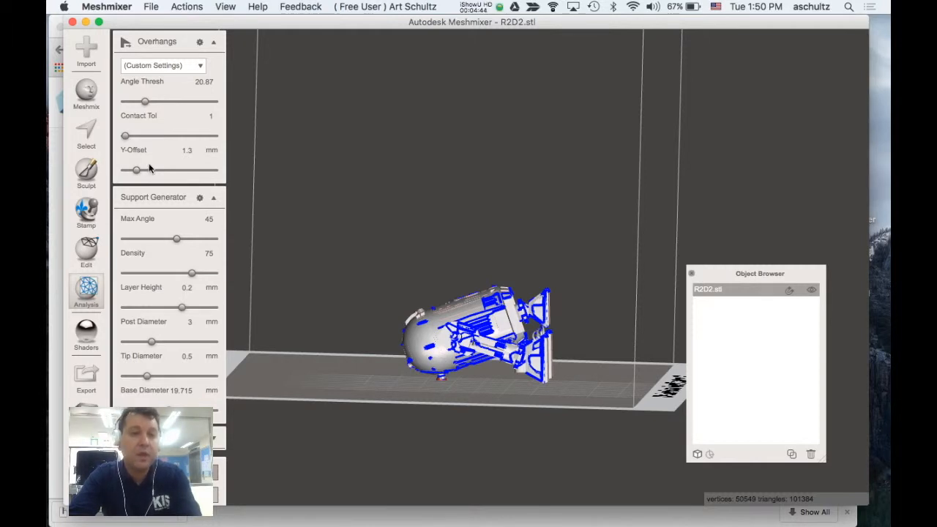
Set the overhang angle threshold to about 15.65 and generate supports under the R2D2 model
left_click(125, 136)
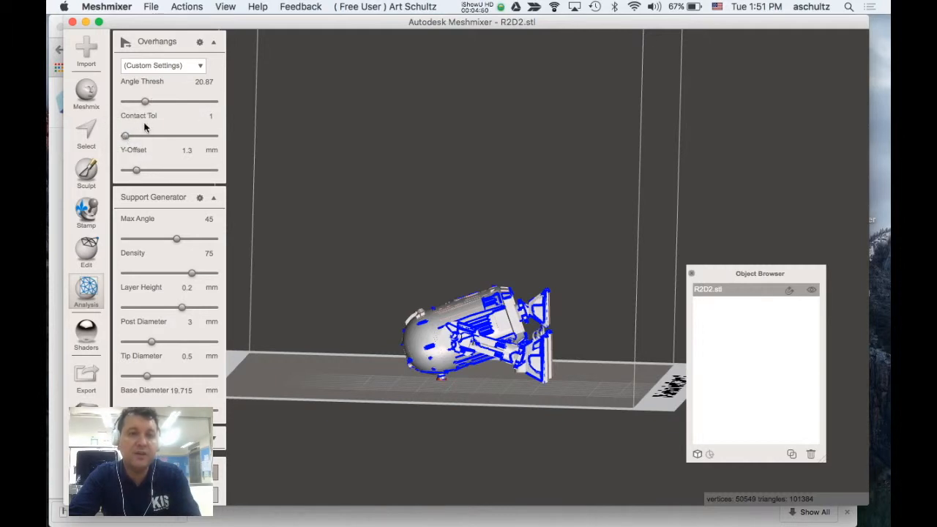
left_click_drag(145, 101, 140, 103)
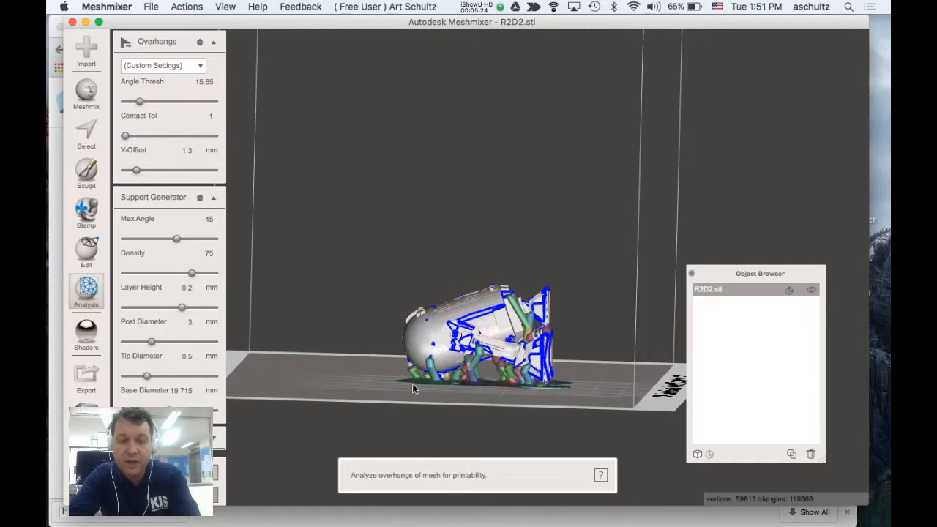
right_click_drag(451, 385, 469, 517)
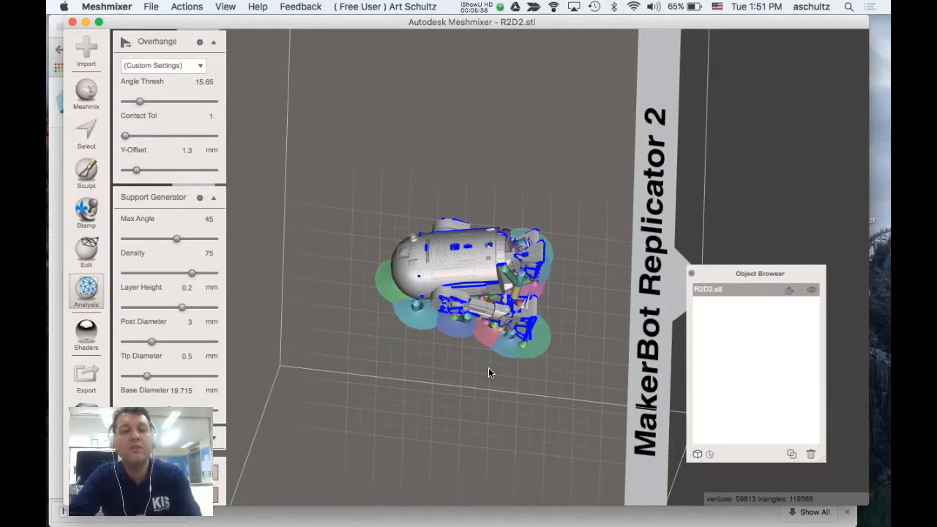
right_click_drag(489, 367, 498, 270)
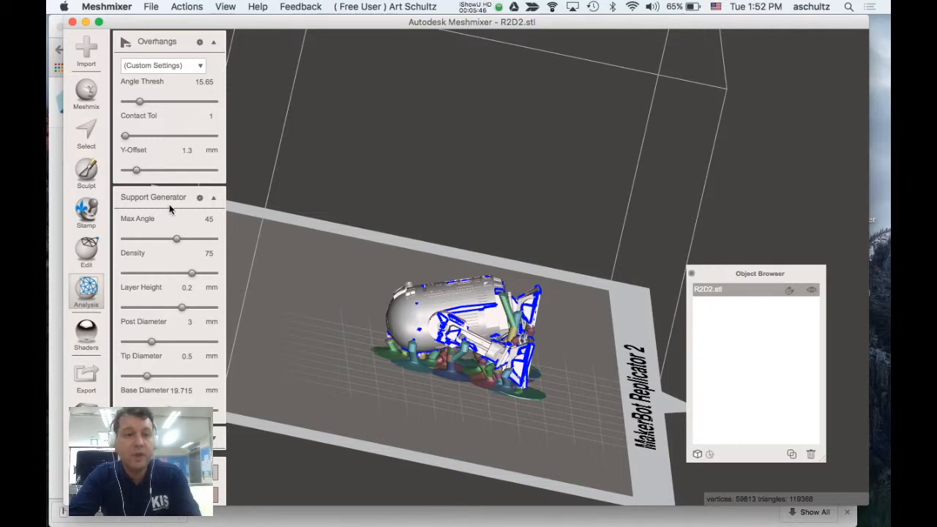
Move the R2D2 model about -49 mm along X to make room on the print bed
left_click(89, 250)
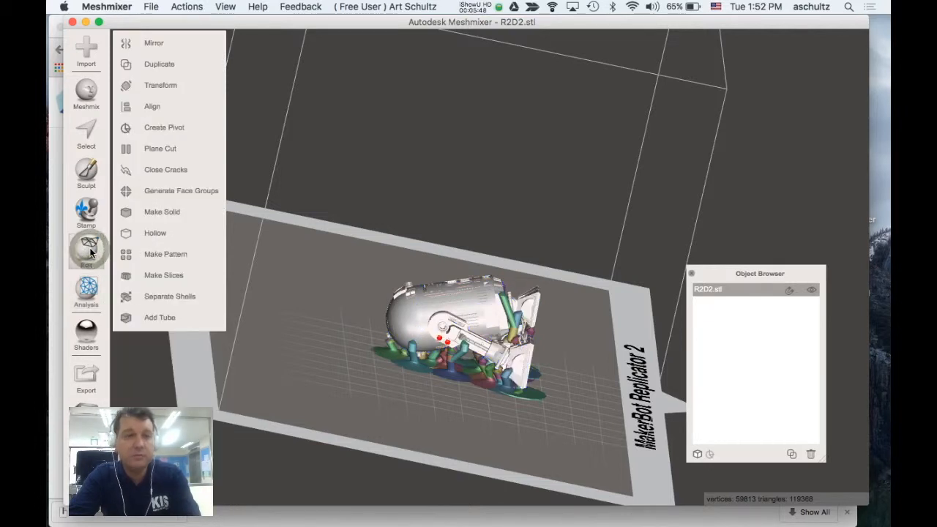
left_click(167, 85)
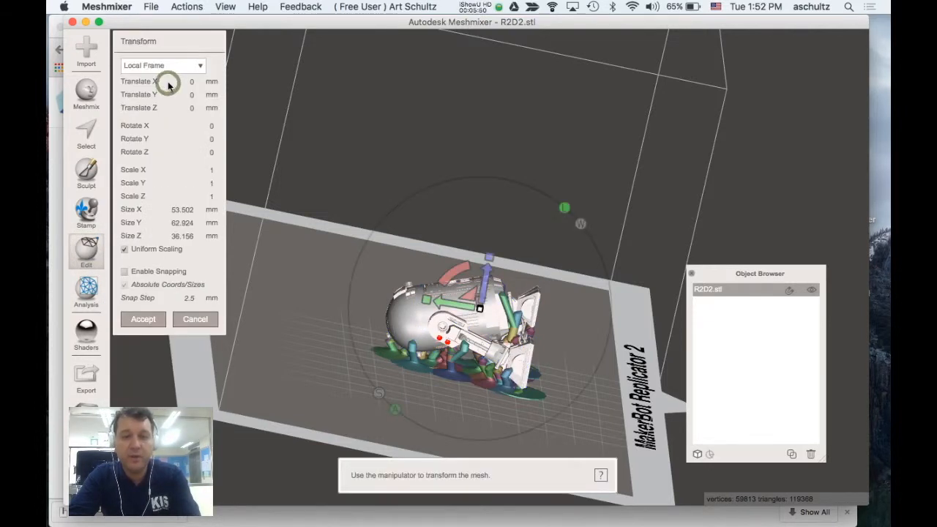
right_click_drag(512, 328, 483, 341)
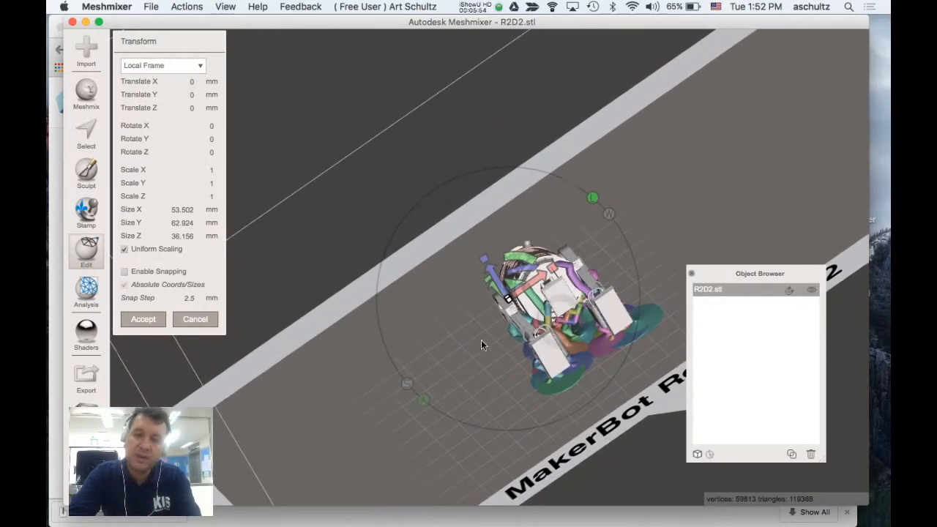
left_click_drag(539, 287, 510, 346)
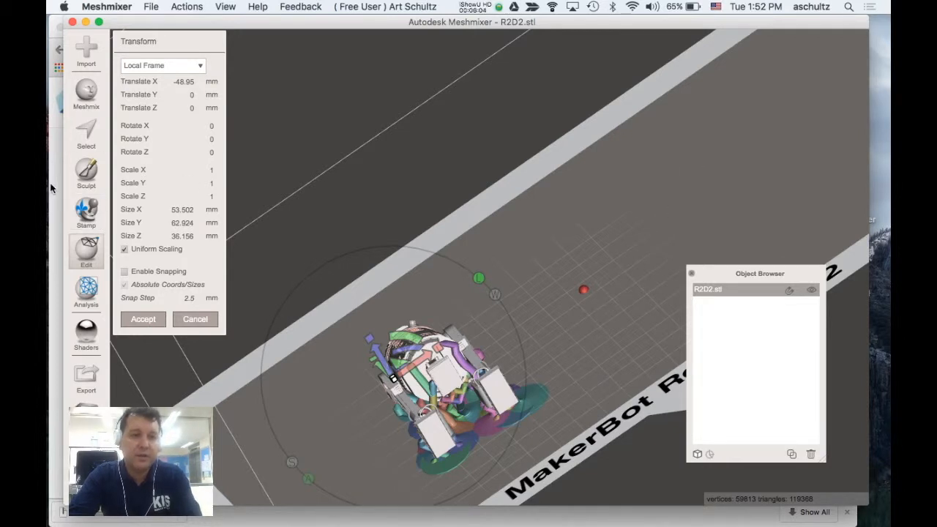
Switch to Chrome, view the creature model's 123D page, and unpack its downloaded zip in the Downloads folder
left_click(152, 6)
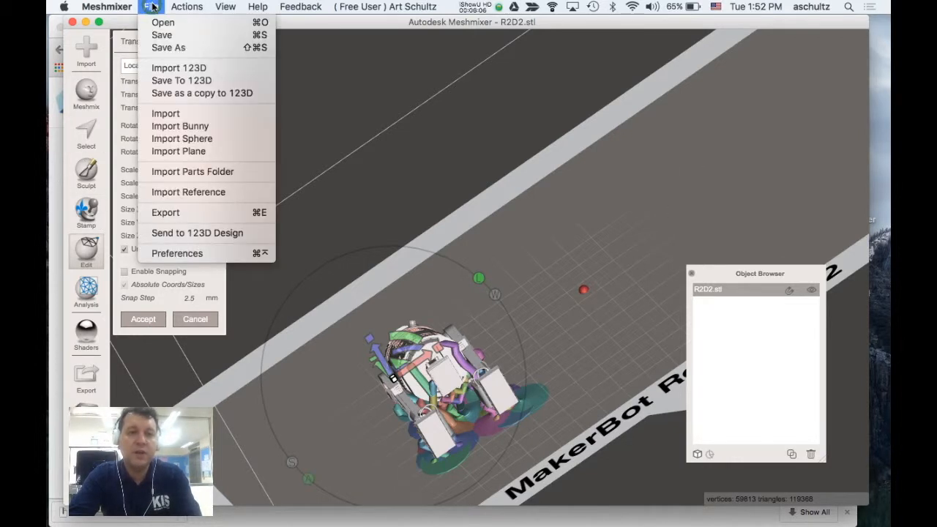
left_click(178, 68)
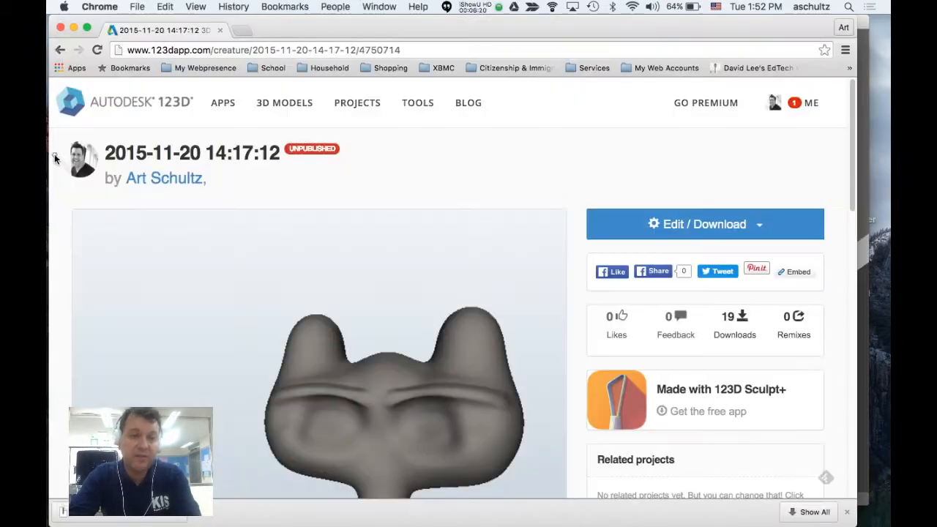
scroll(394, 326, "down", 4)
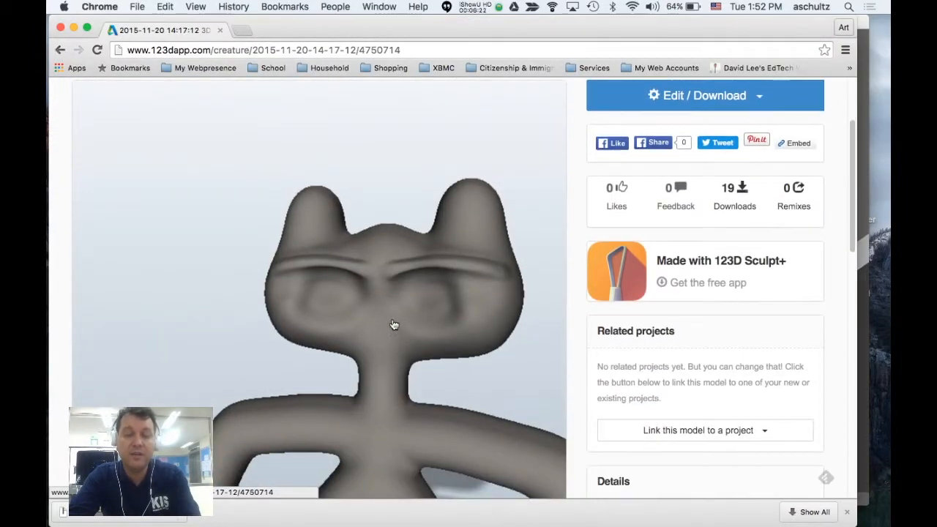
scroll(394, 325, "up", 4)
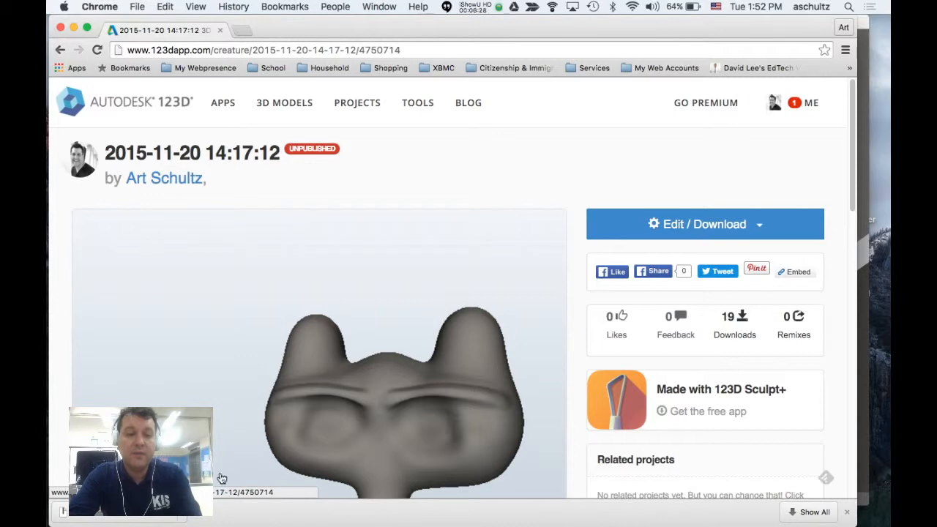
left_click(126, 516)
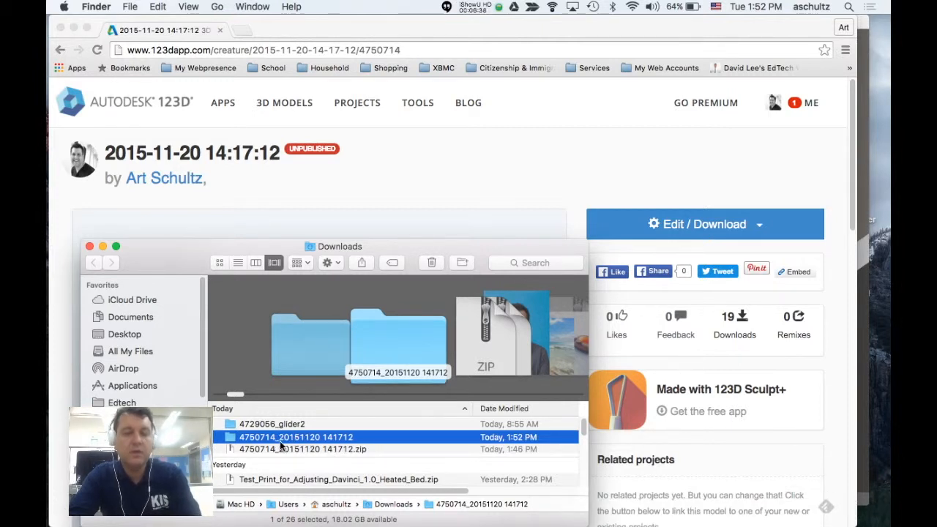
left_click(865, 155)
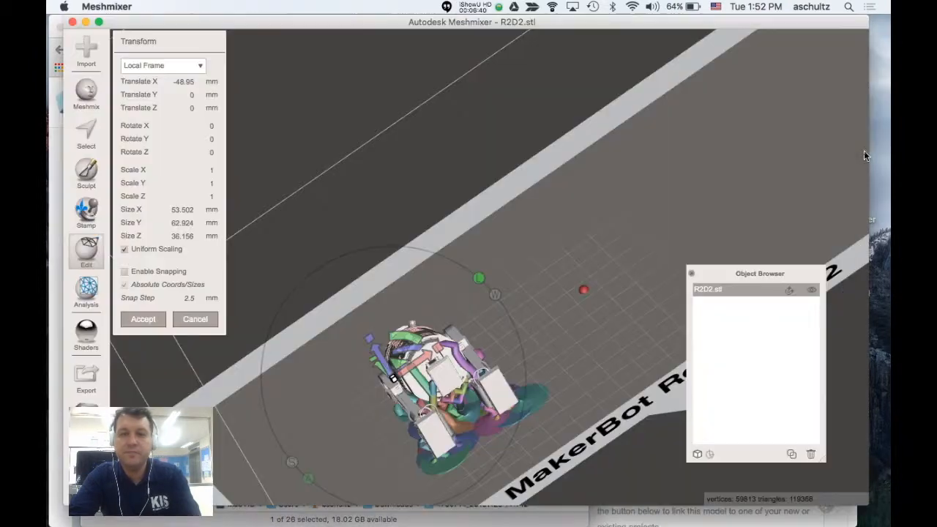
Accept the R2D2 move and append 20151120 141712.stl from its unpacked Downloads folder to the current scene
left_click(145, 323)
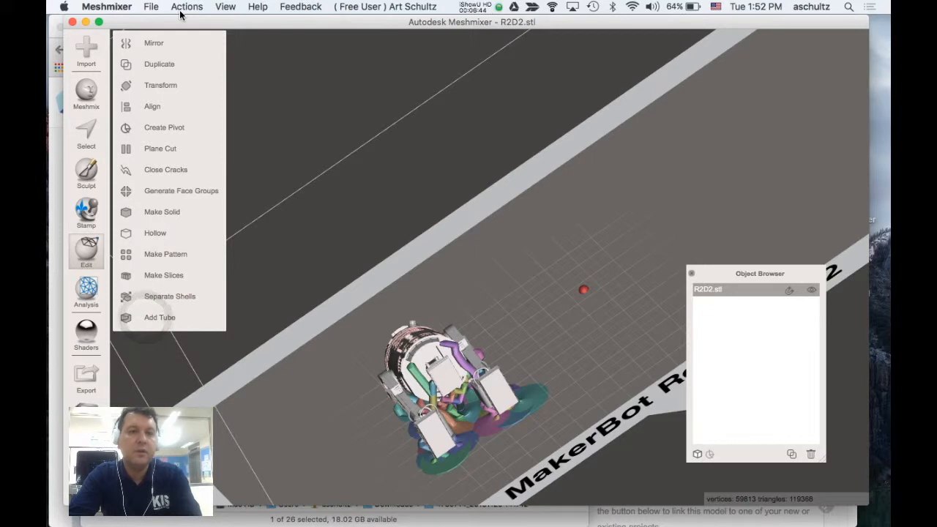
left_click(152, 7)
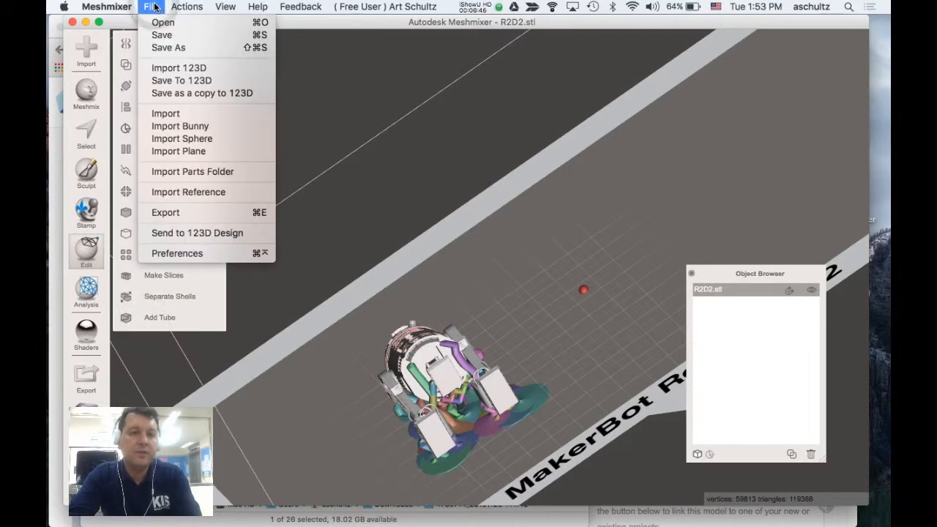
left_click(167, 116)
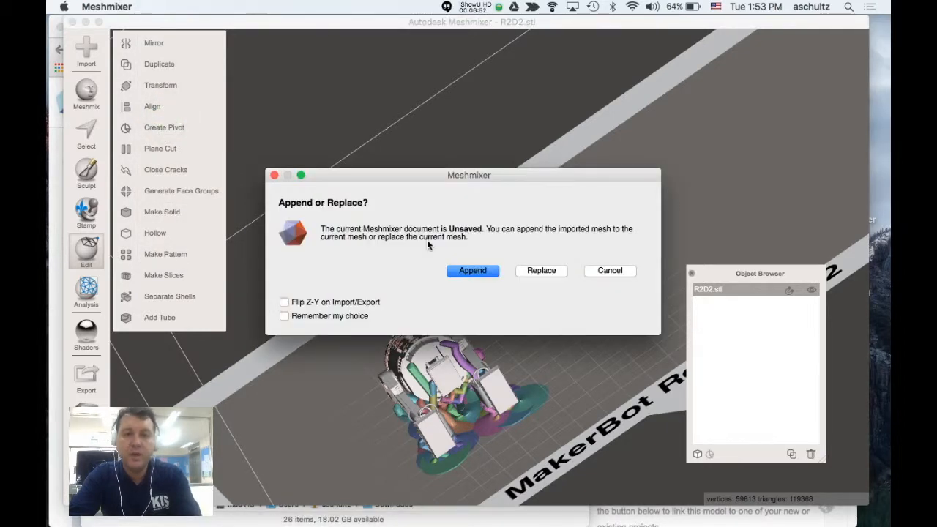
left_click(459, 271)
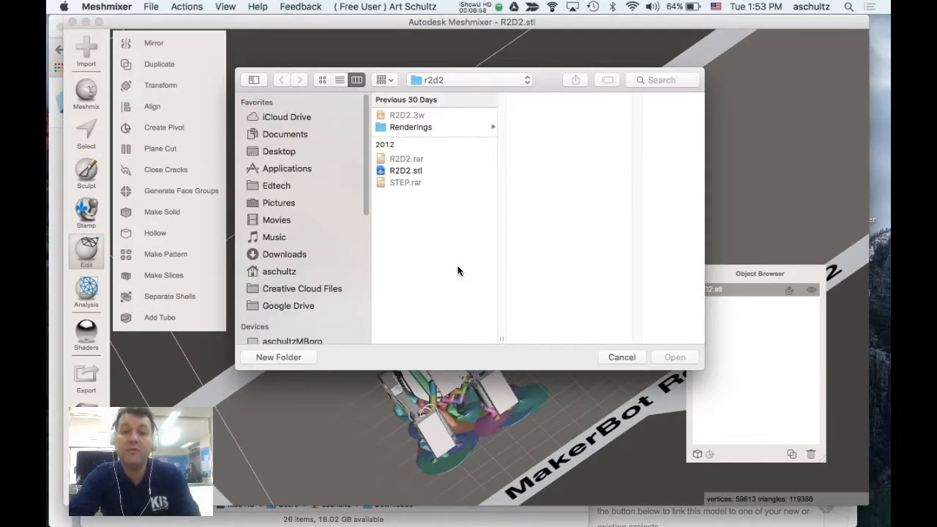
left_click(278, 255)
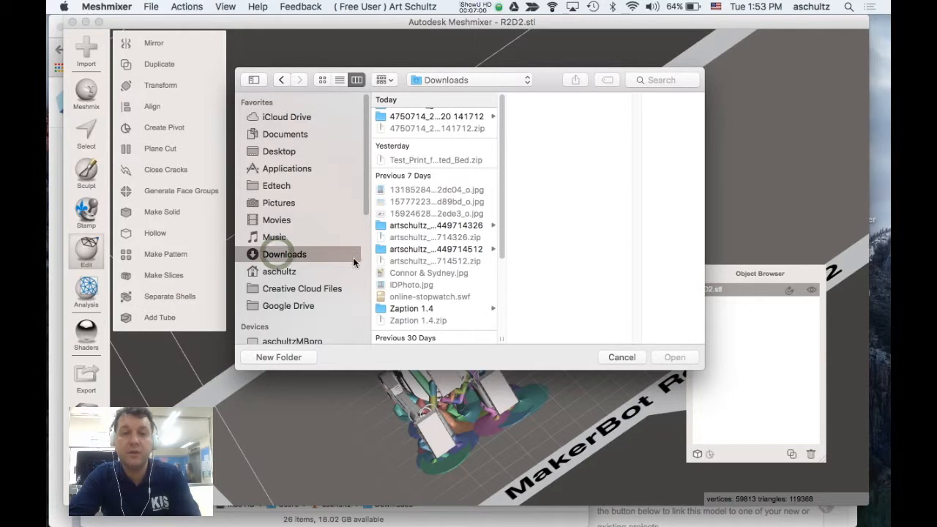
left_click(432, 128)
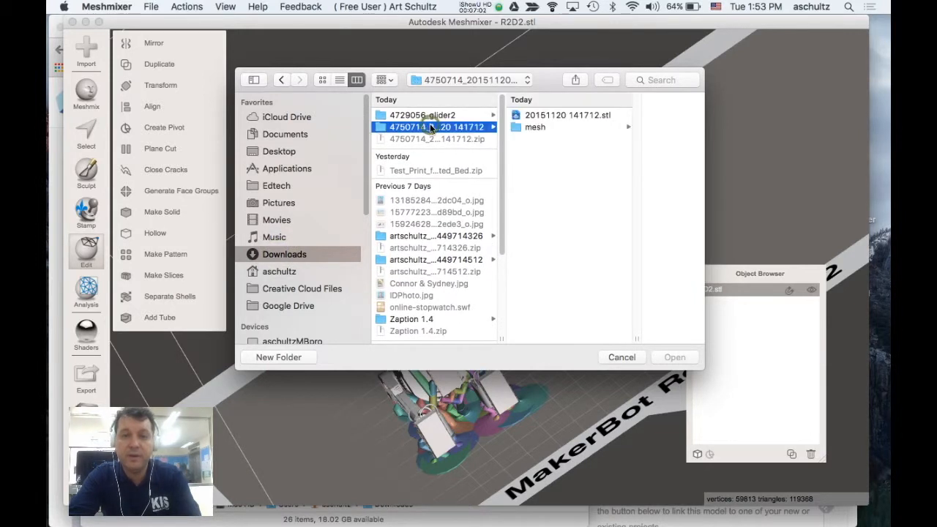
left_click(566, 115)
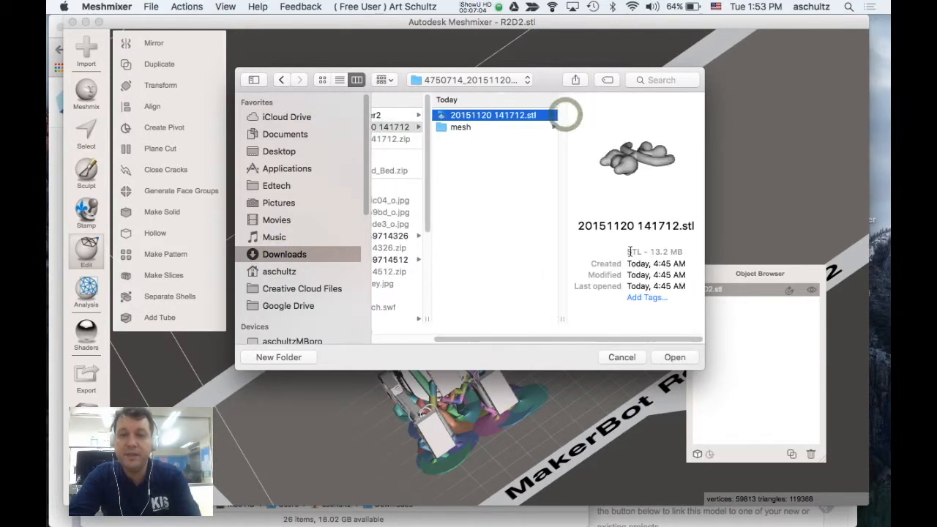
left_click(673, 357)
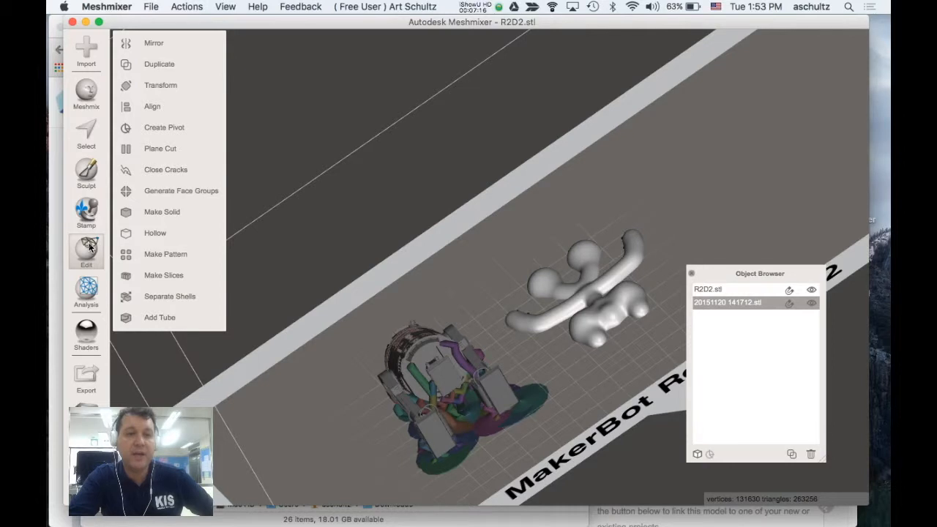
Try to rotate the imported creature model 180° around X
left_click(151, 89)
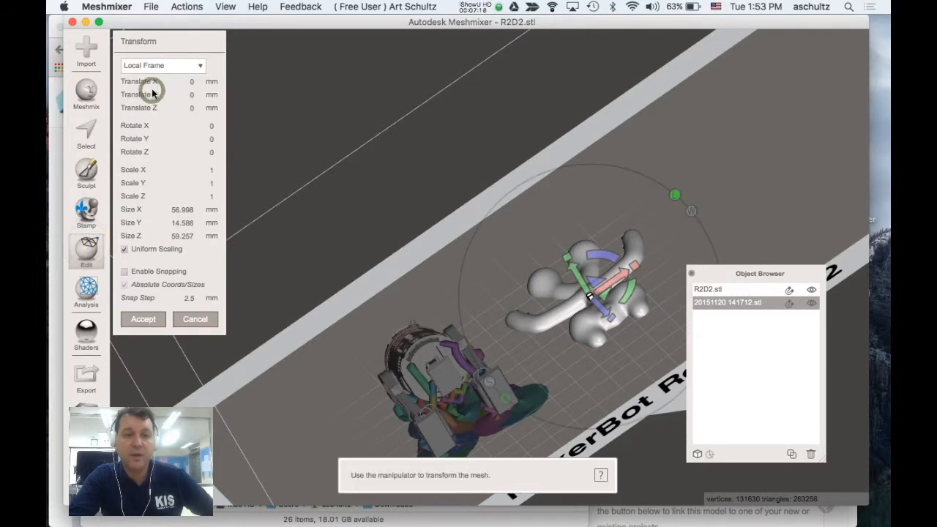
left_click(211, 127)
double_click(213, 128)
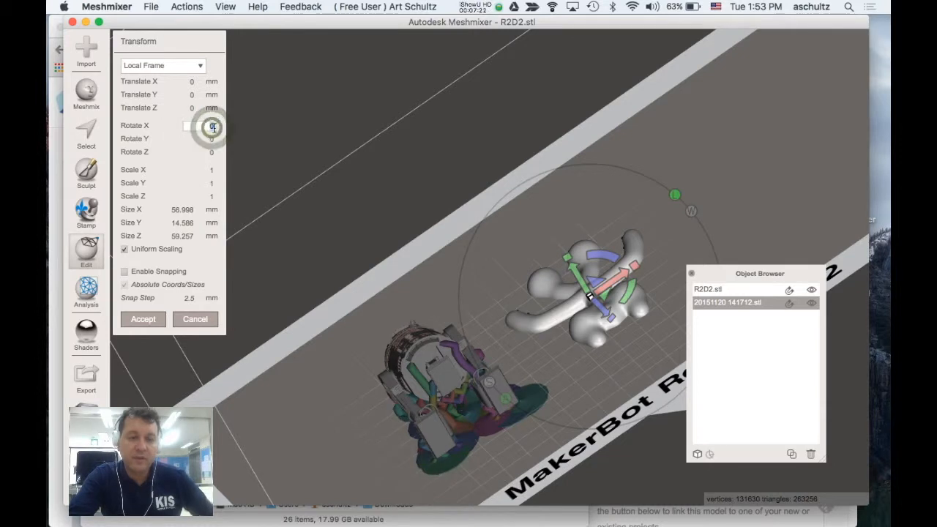
type("180")
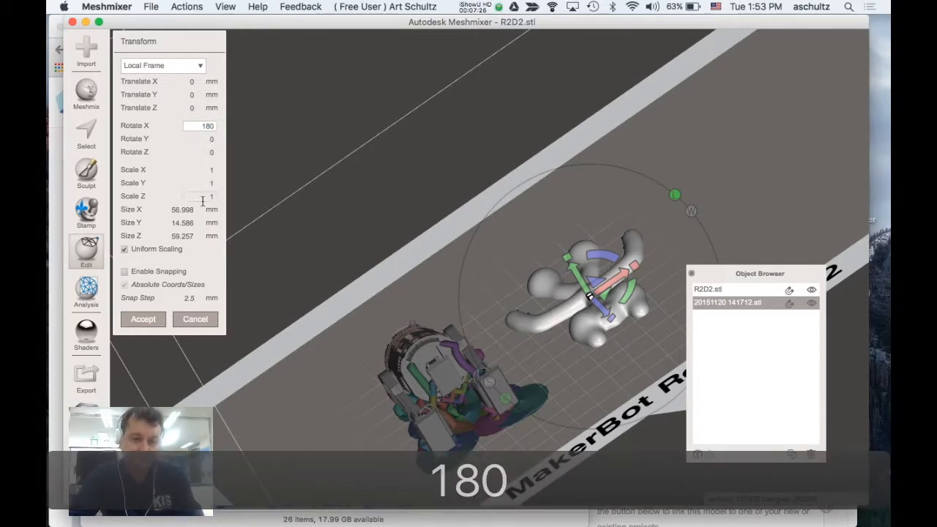
left_click(143, 322)
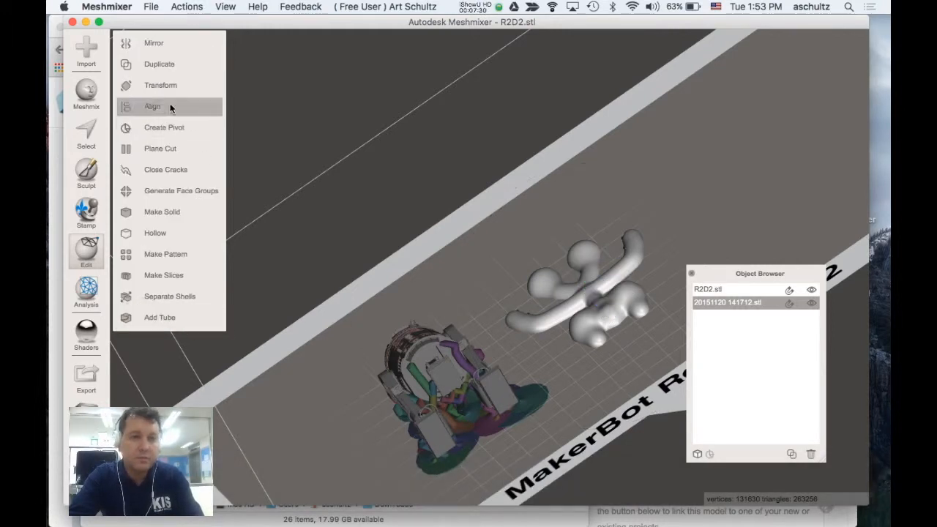
Rotate the creature model about 179° around Z, shift it about -8 mm in X and 5.8 mm in Y, and accept the transform
left_click(160, 85)
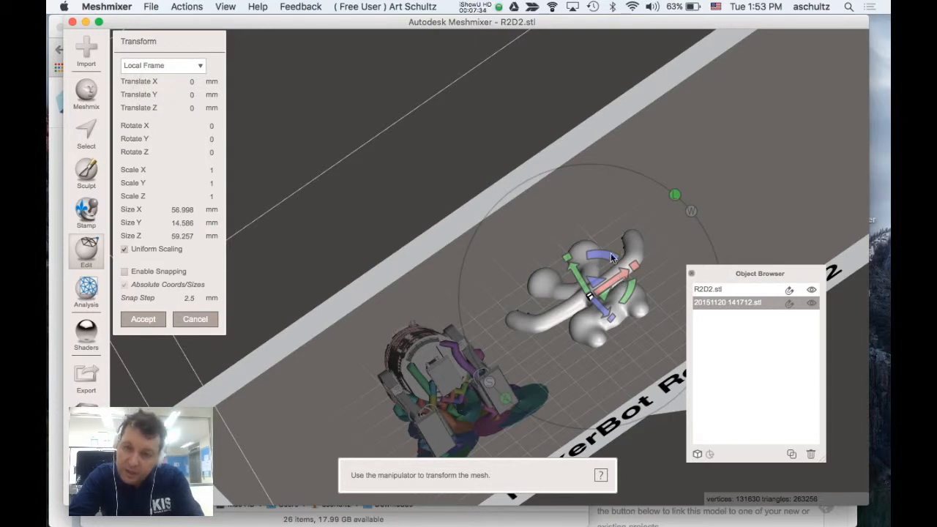
left_click_drag(608, 256, 530, 432)
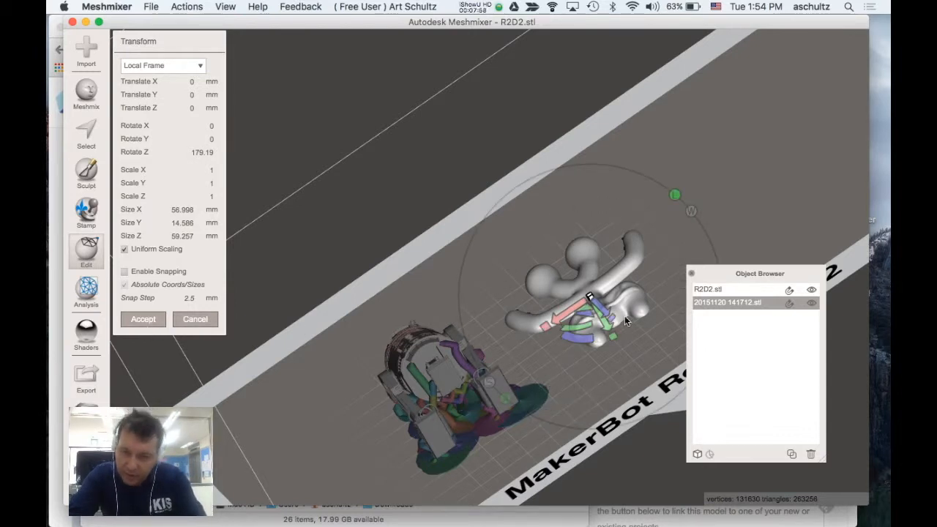
left_click_drag(609, 319, 542, 315)
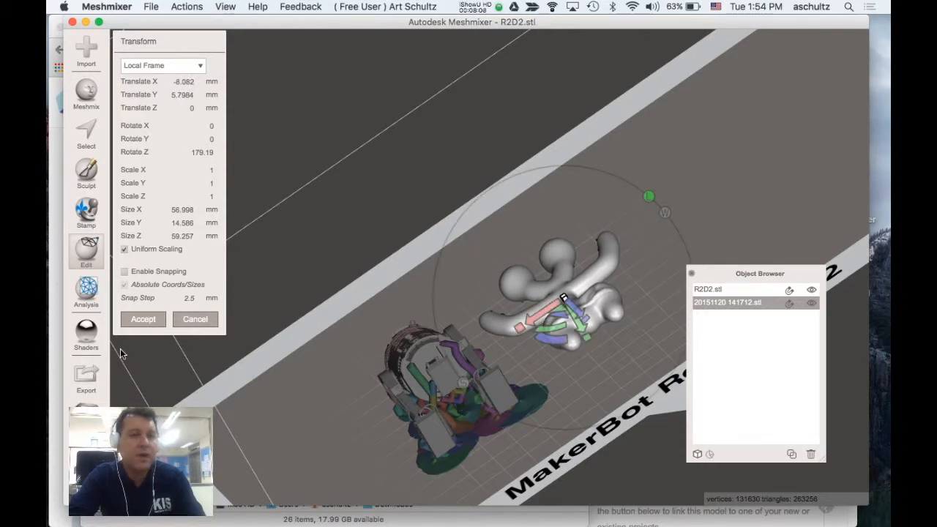
left_click(144, 319)
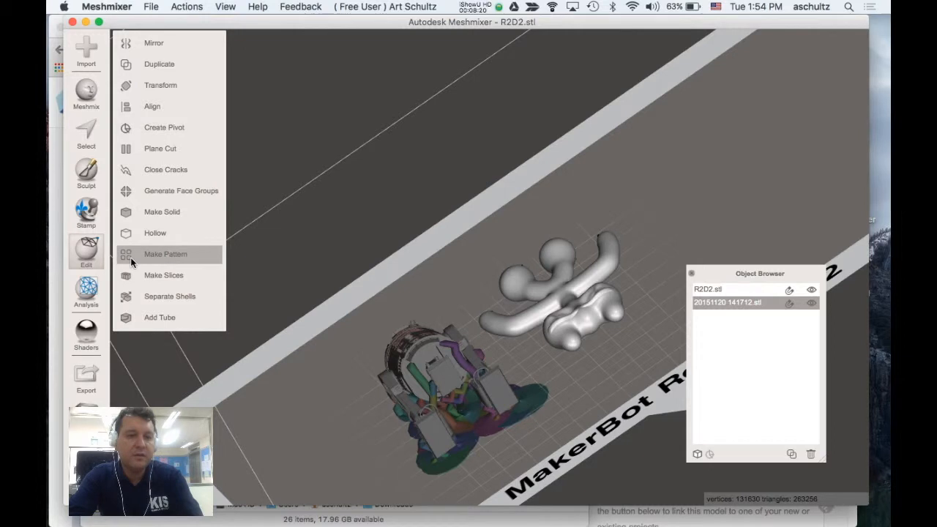
Run the Overhangs analysis on the creature model and generate supports under it with the existing settings
left_click(89, 287)
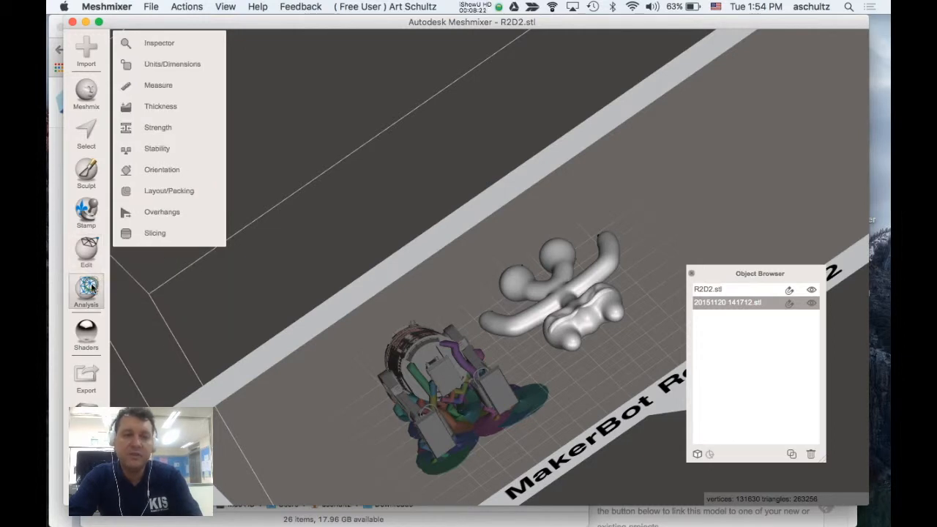
left_click(169, 213)
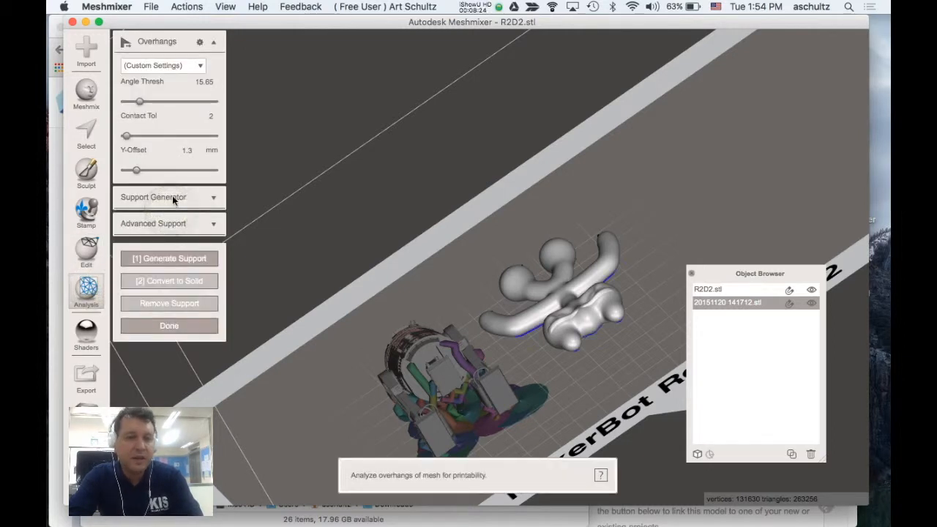
left_click(175, 198)
left_click(212, 197)
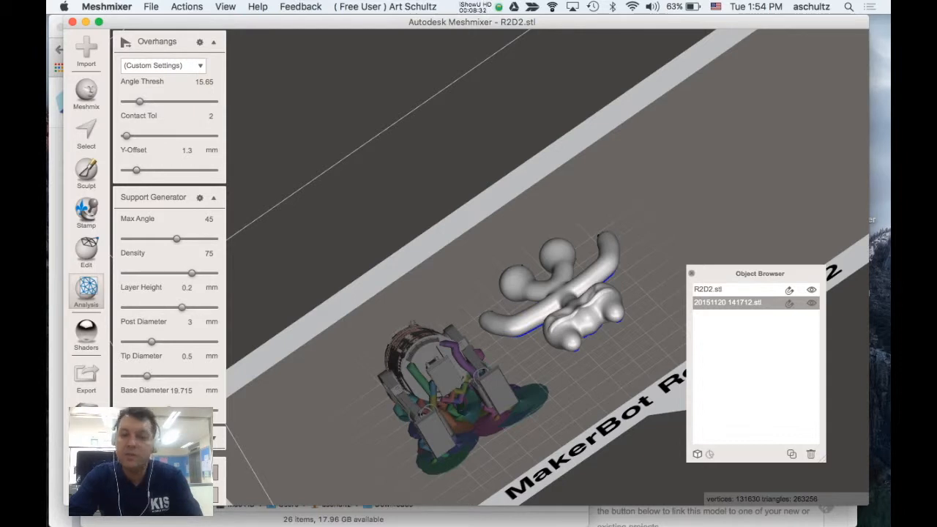
left_click(168, 472)
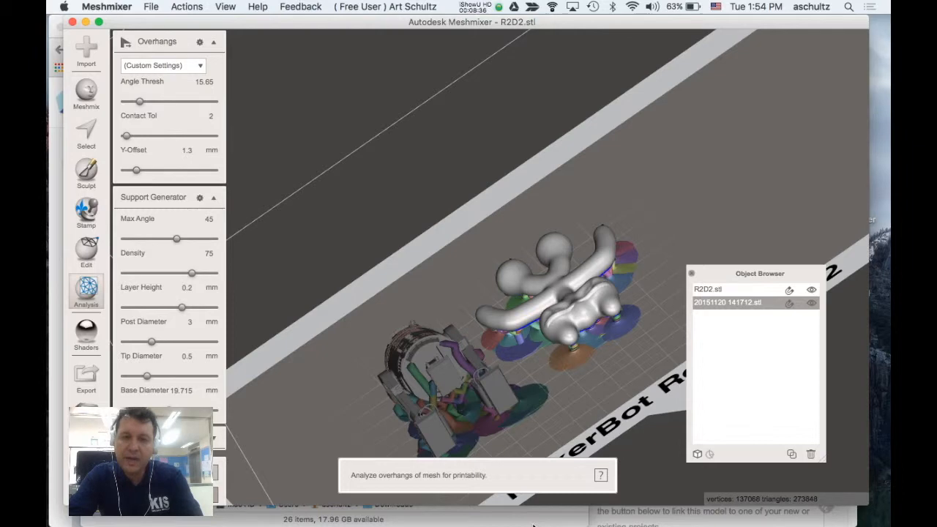
Select both the R2D2 and creature models and export them together to the Desktop as Multiple2.stl in STL ASCII format
right_click_drag(634, 365, 702, 487)
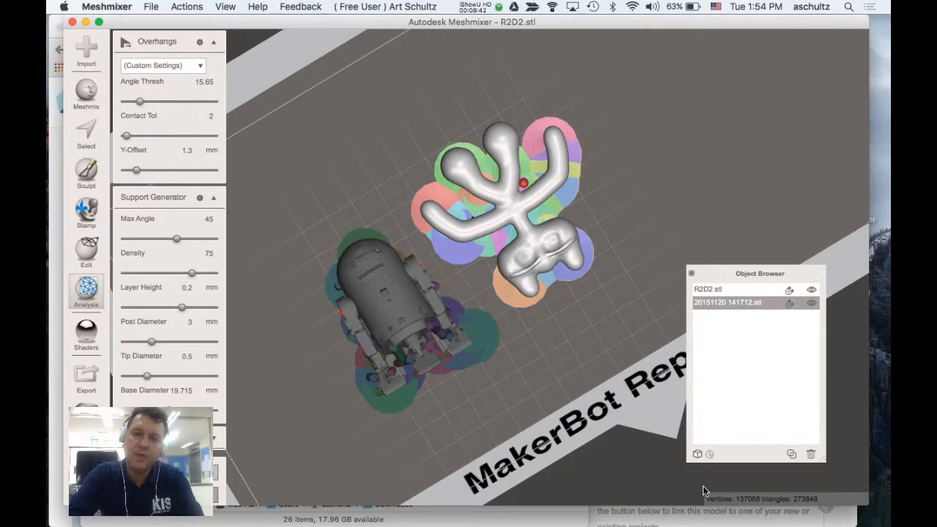
left_click(719, 290)
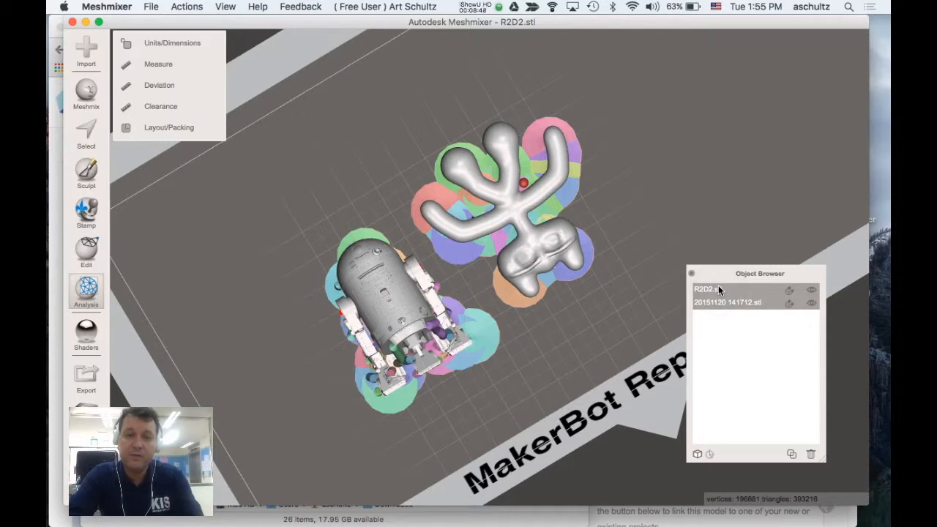
left_click(156, 7)
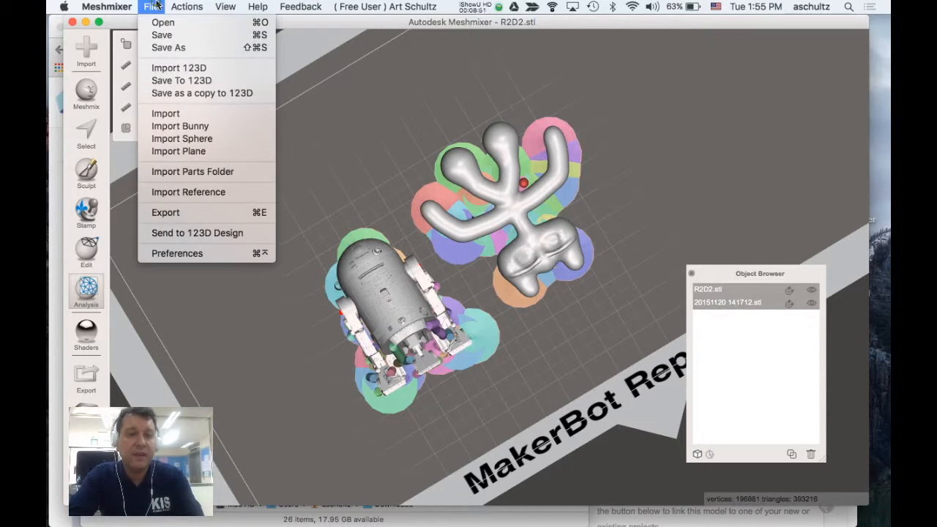
left_click(163, 213)
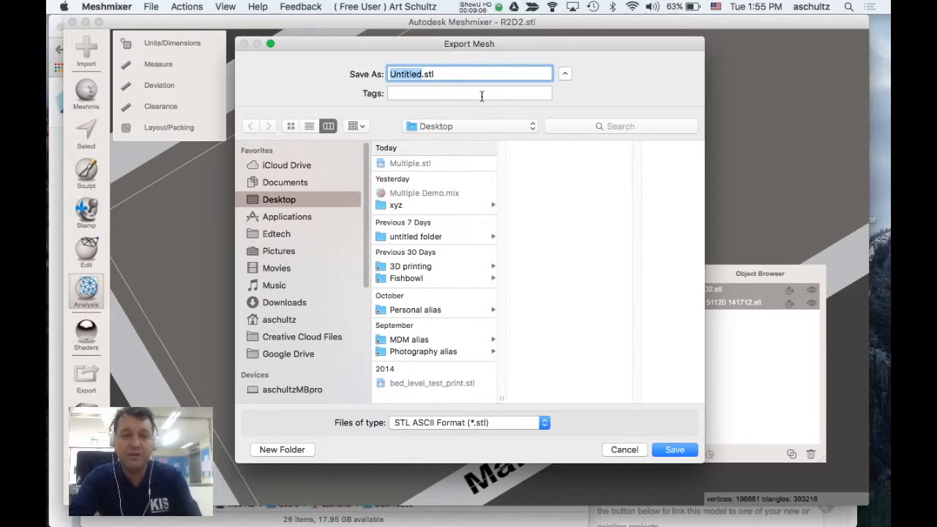
type("Mesh")
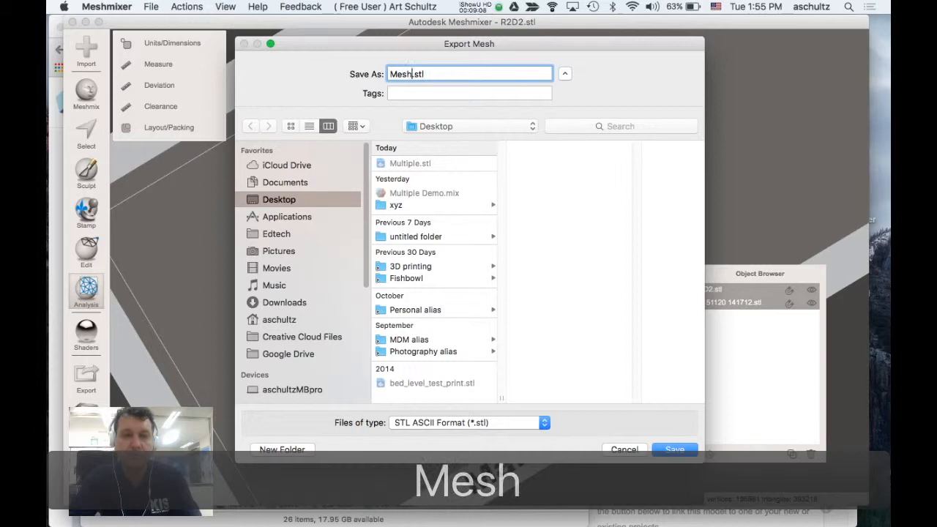
key("BackSpace")
key("BackSpace")
key("BackSpace")
key("BackSpace")
type("Multiple")
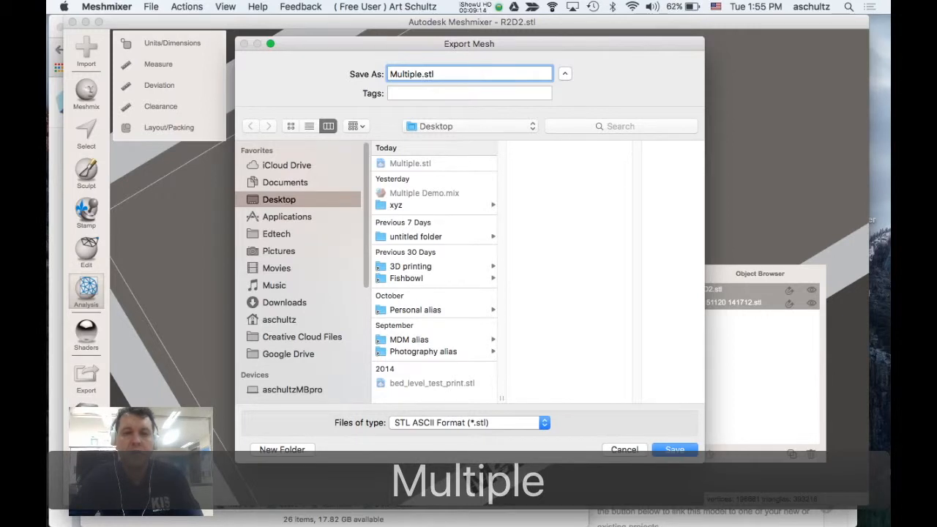
type("2")
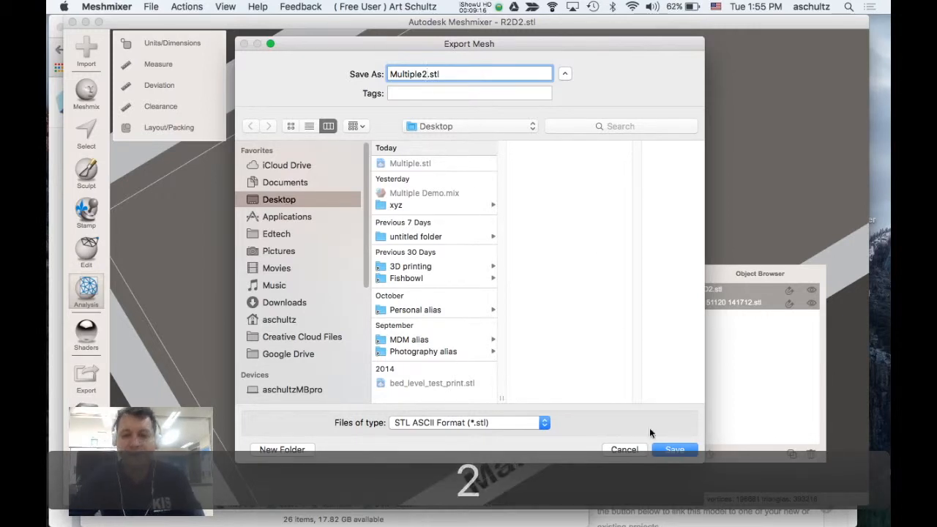
left_click(674, 451)
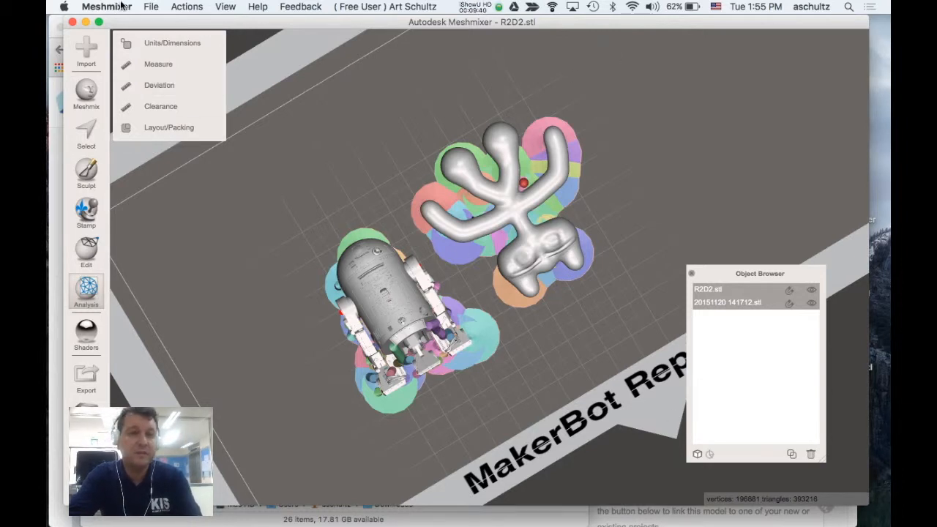
Save the scene with both supported models to the Desktop as Multiple2.mix
left_click(150, 6)
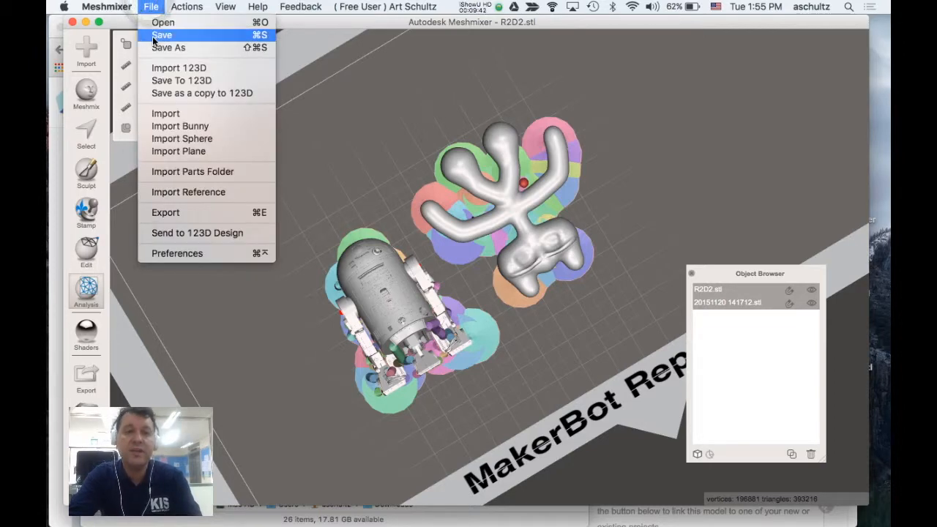
left_click(154, 37)
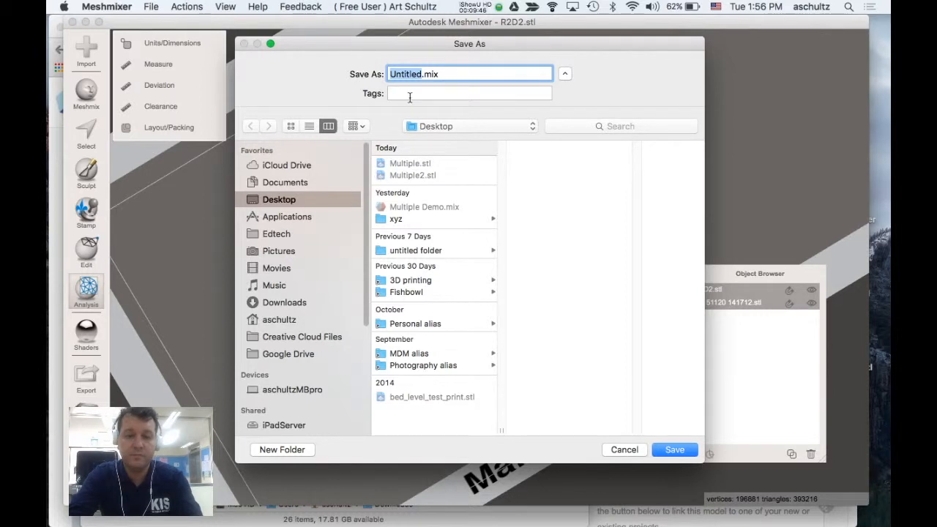
left_click(394, 177)
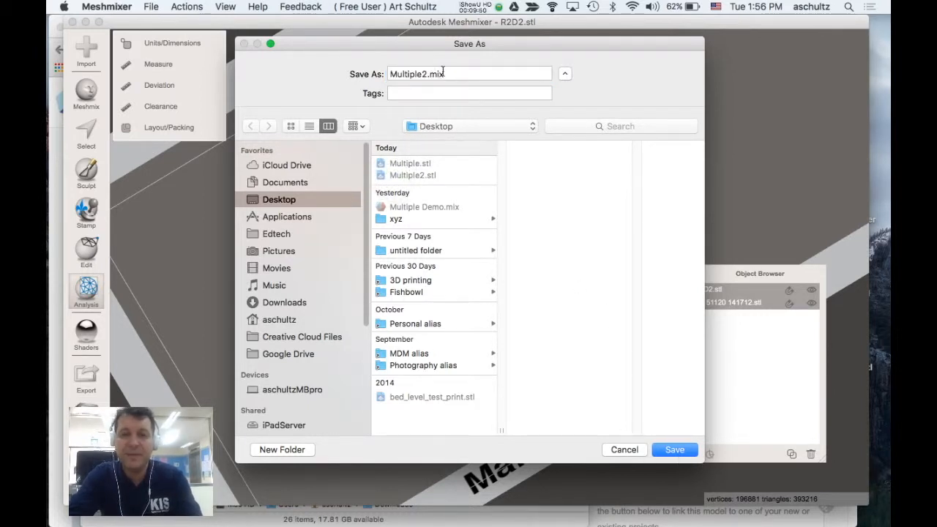
left_click(671, 450)
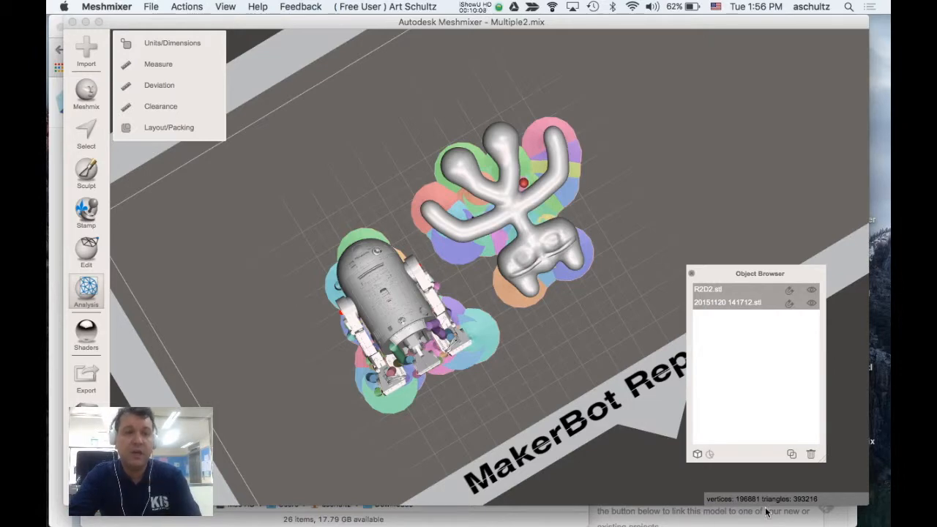
Quit Meshmixer, clear away the Downloads window, and launch XYZware
key("super+q")
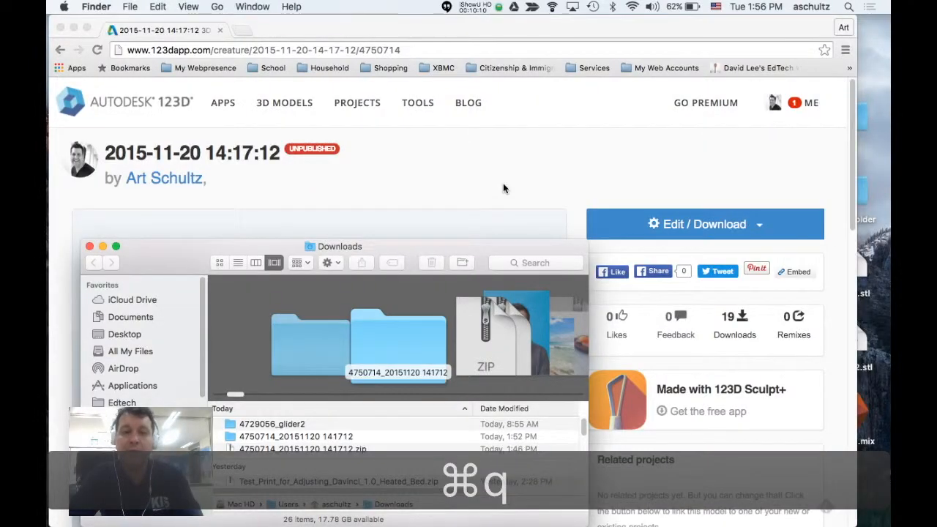
left_click(90, 247)
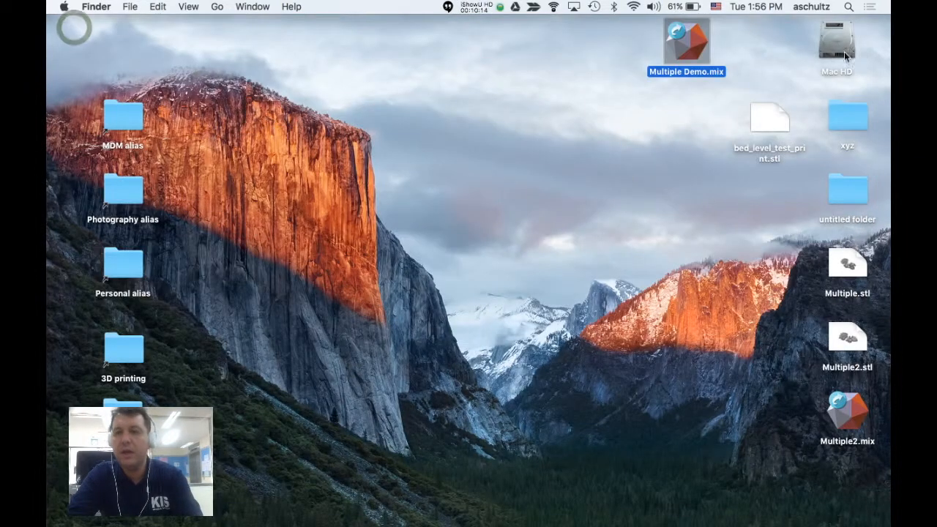
left_click(849, 7)
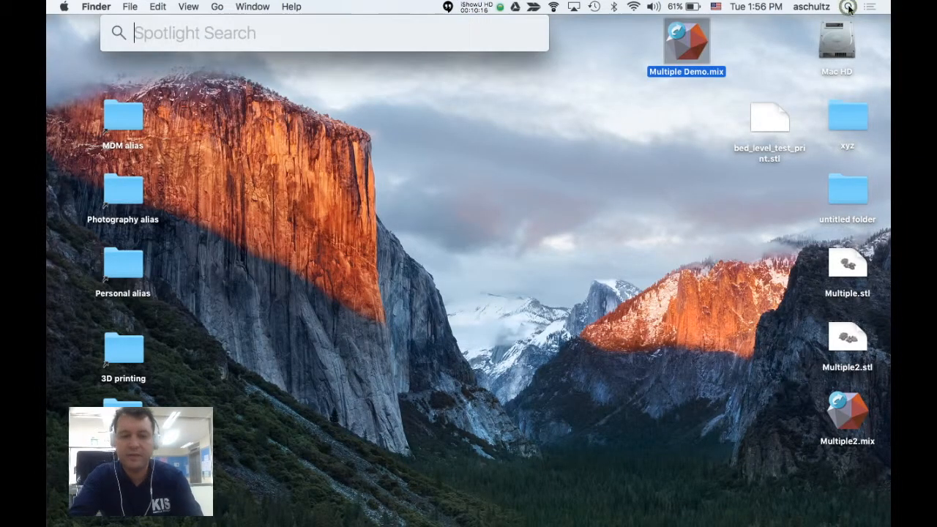
type("xyz")
key("Return")
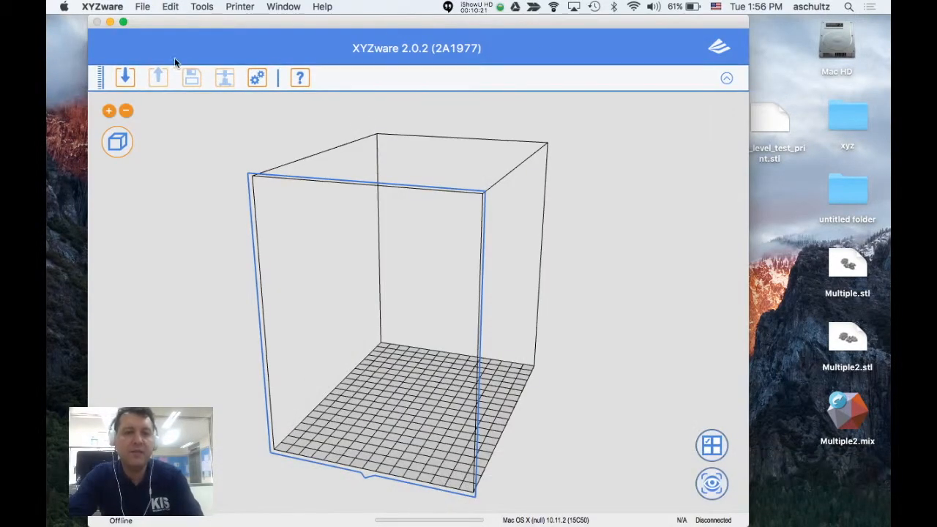
Import Multiple2.stl from the Desktop onto the XYZware print bed
left_click(122, 77)
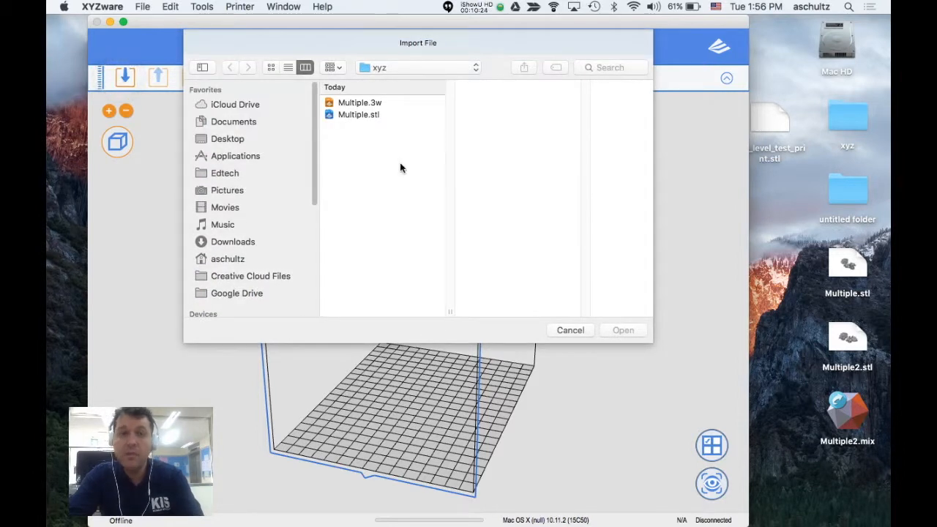
left_click(223, 139)
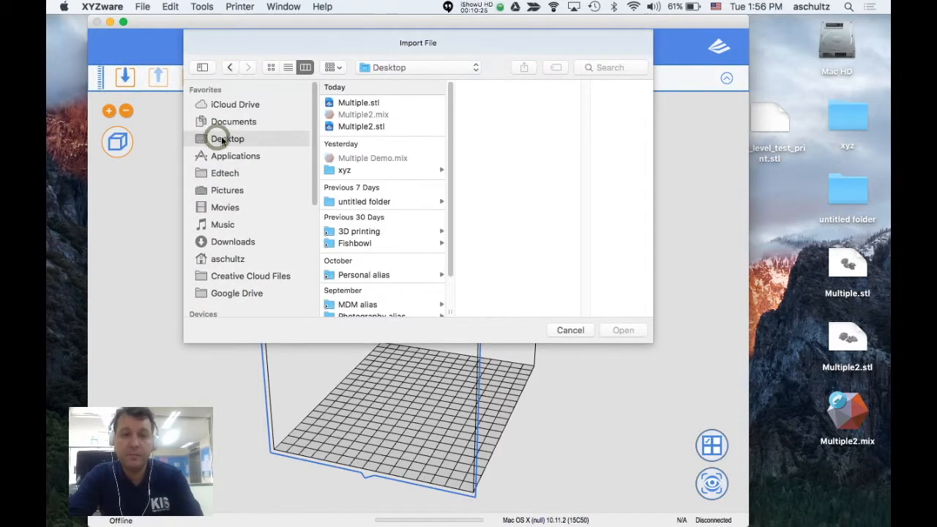
left_click(338, 127)
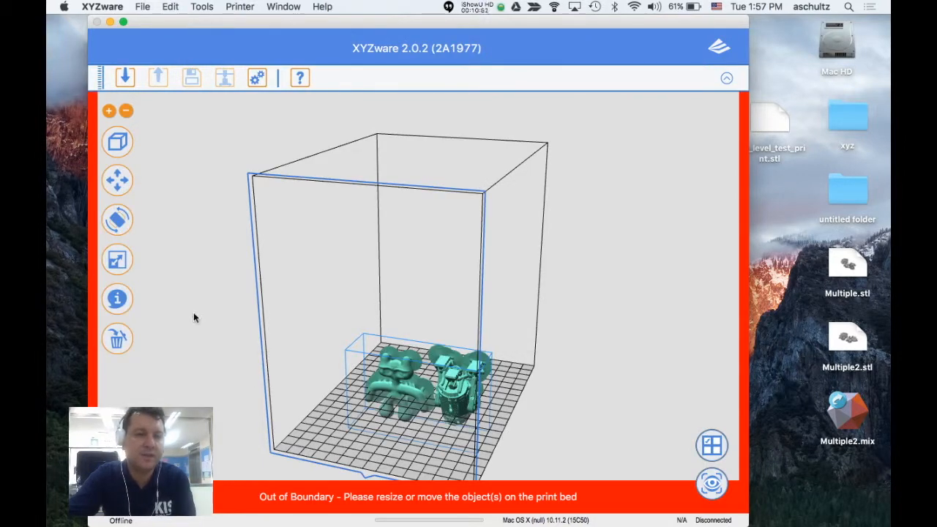
Rotate the imported models 90° around X
left_click(121, 222)
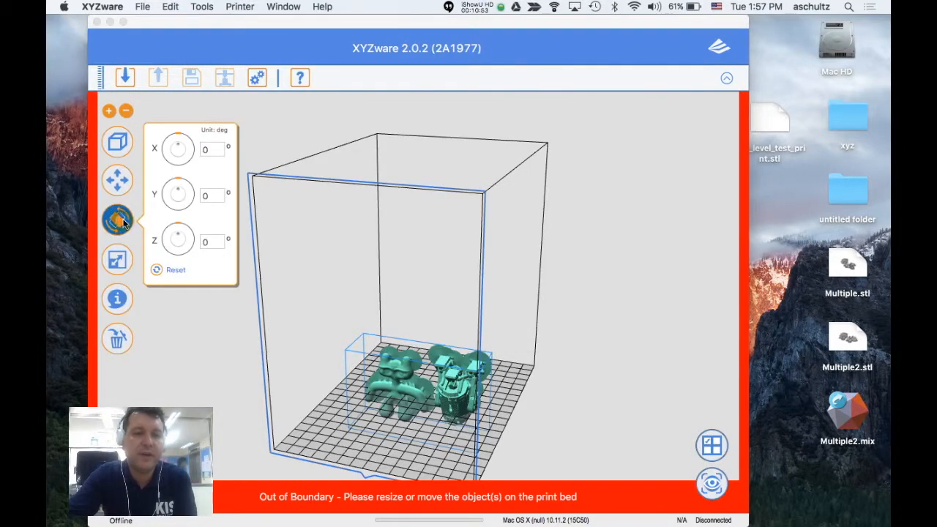
left_click(210, 149)
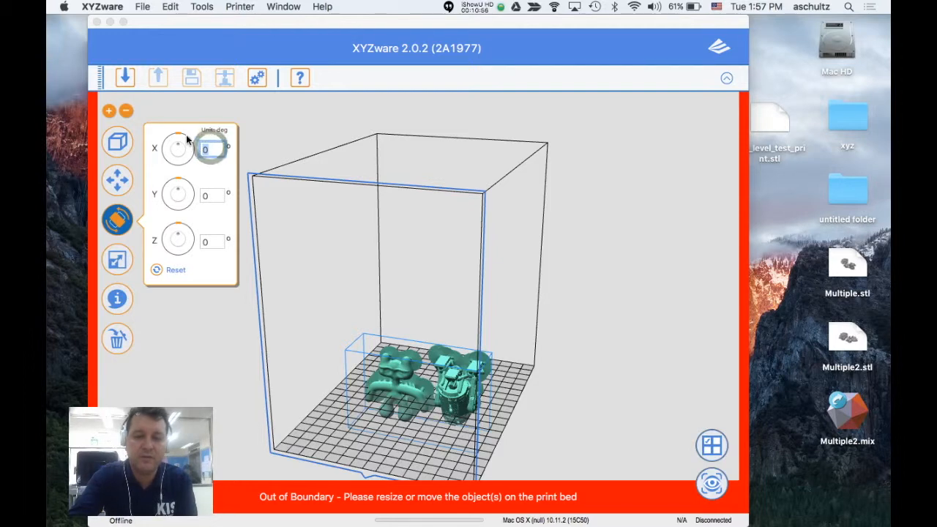
type("90")
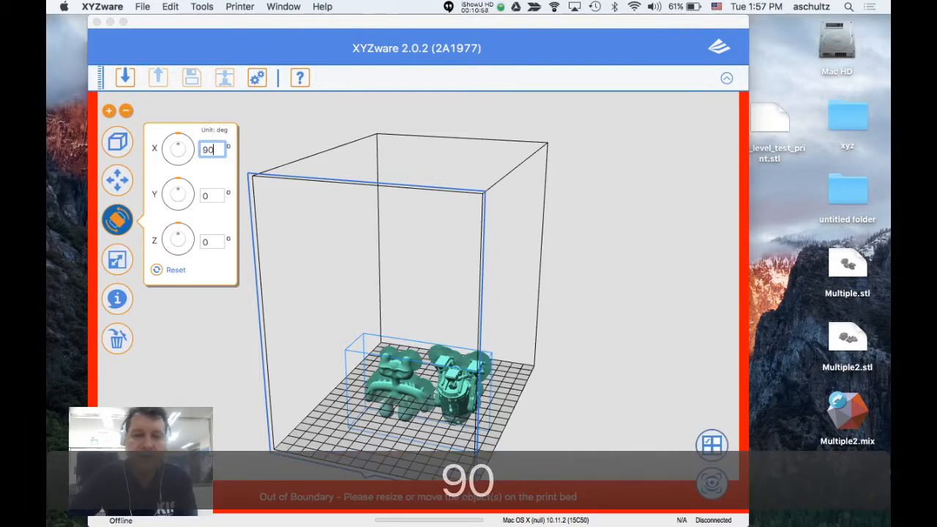
key("Return")
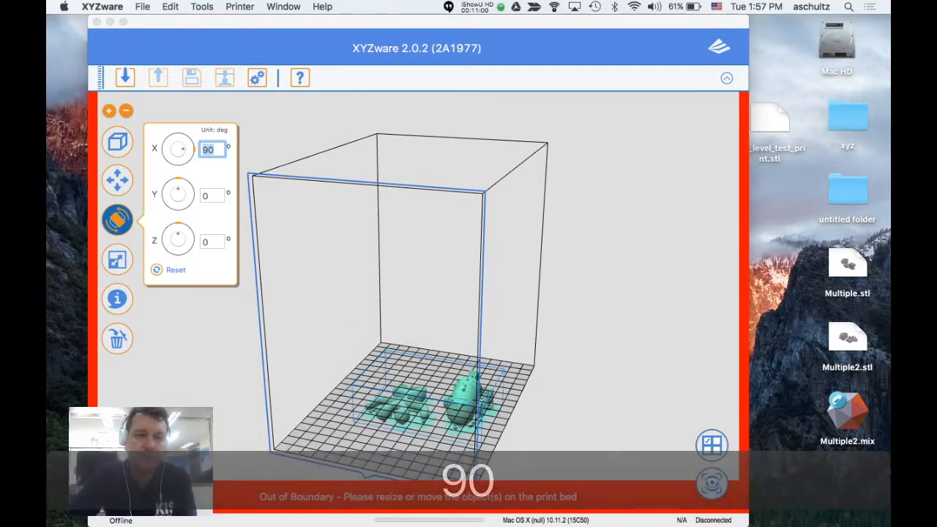
Land the rotated models on the print bed
left_click(117, 179)
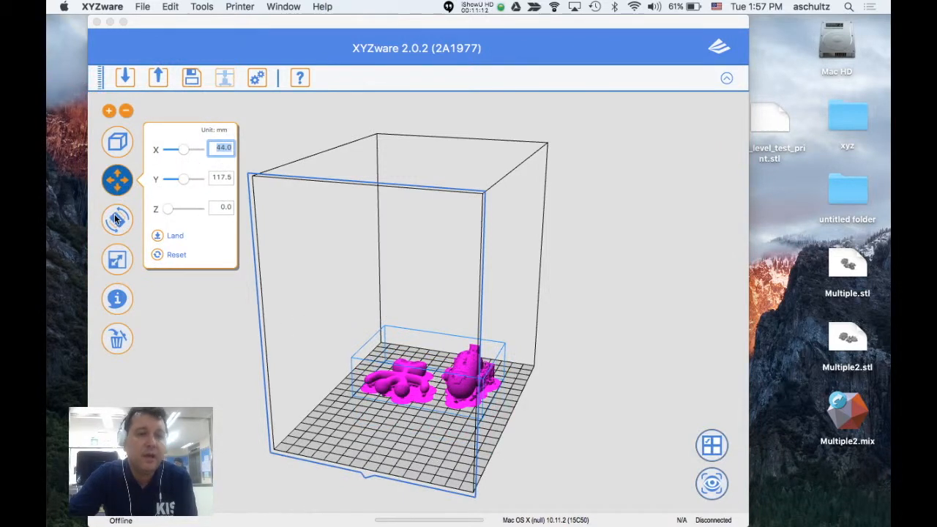
left_click(174, 235)
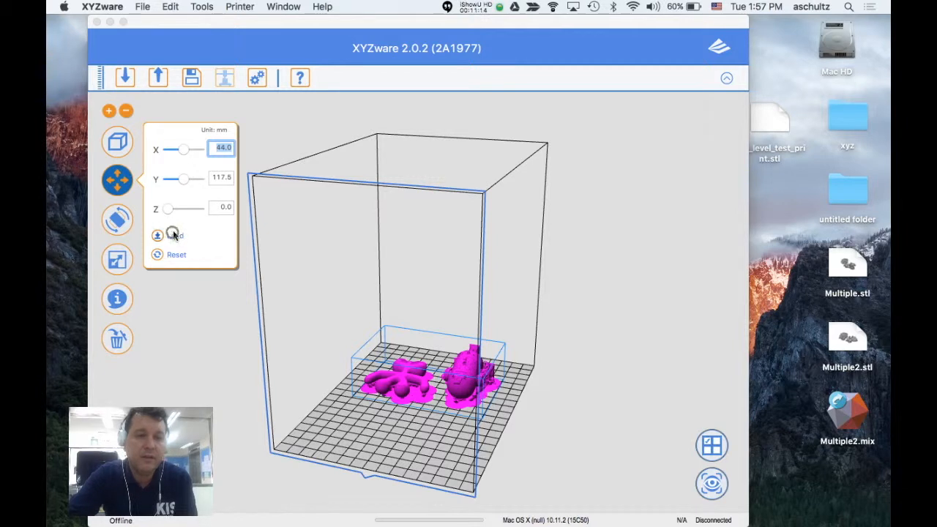
left_click(461, 357)
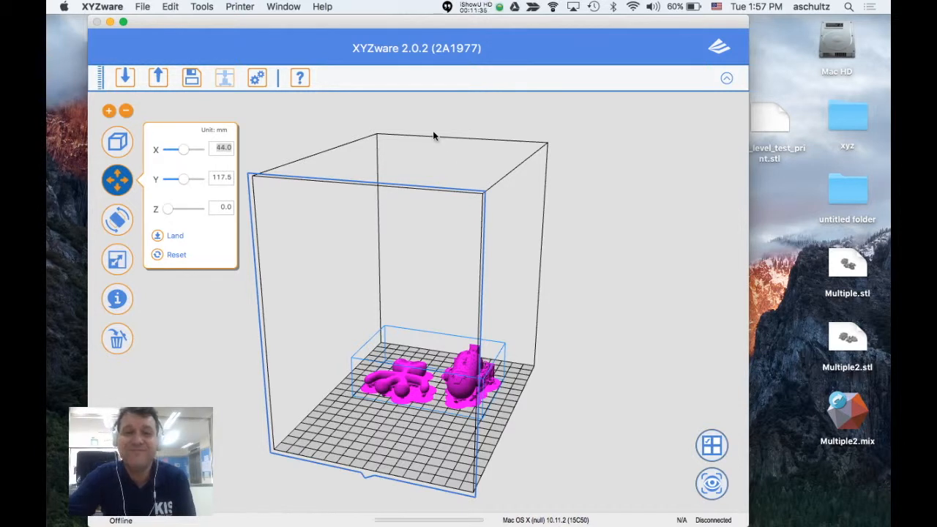
left_click(472, 8)
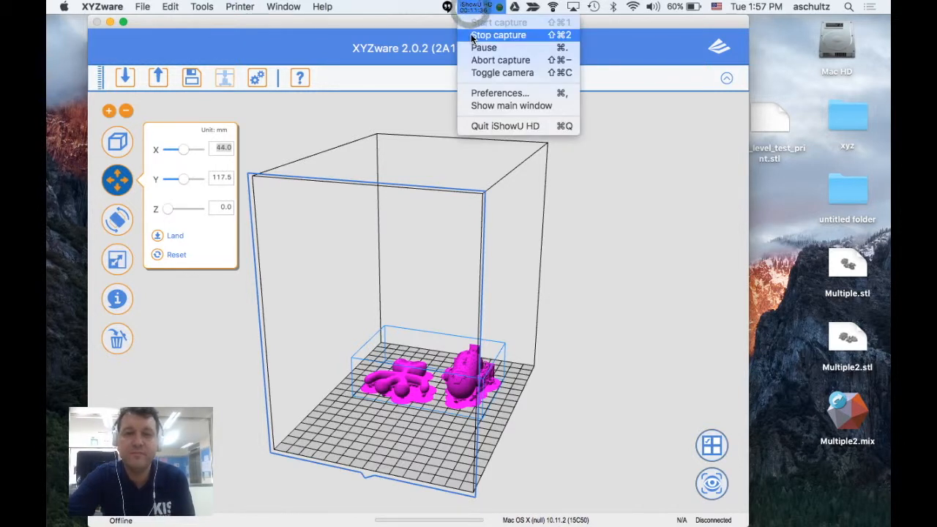
left_click(498, 35)
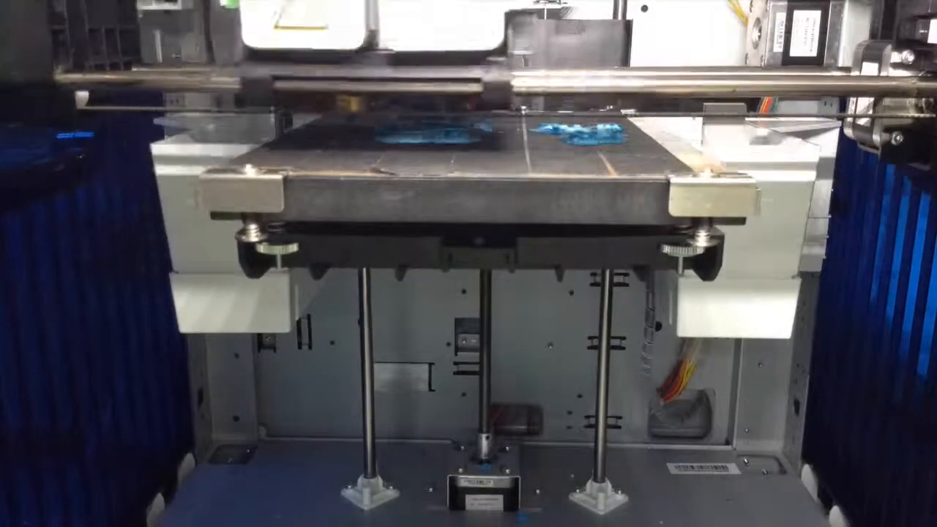